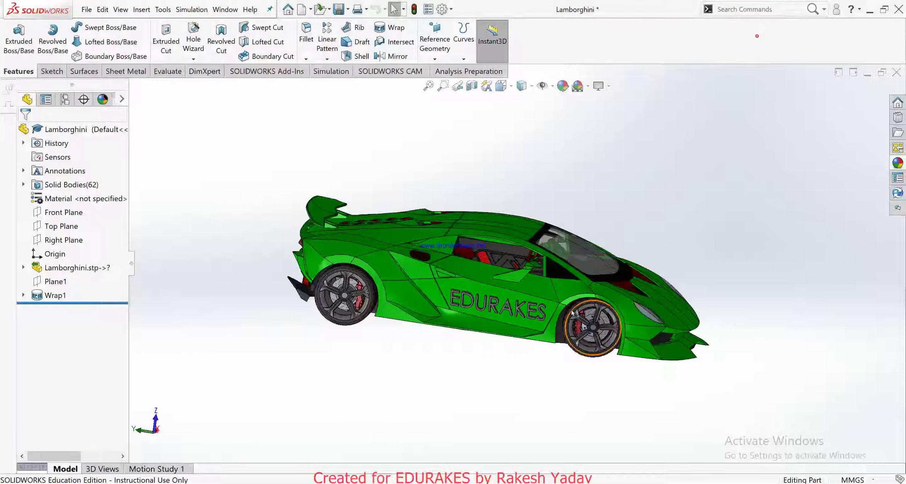
Inspect the car's underside, then expand Lamborghini.stp to list its 62 solid bodies.
scroll(569, 314, down, 3)
scroll(563, 310, up, 1)
mouse_move(561, 308)
middle_down()
mouse_move(450, 194)
mouse_move(394, 441)
mouse_move(538, 378)
mouse_move(700, 111)
mouse_move(328, 220)
middle_up()
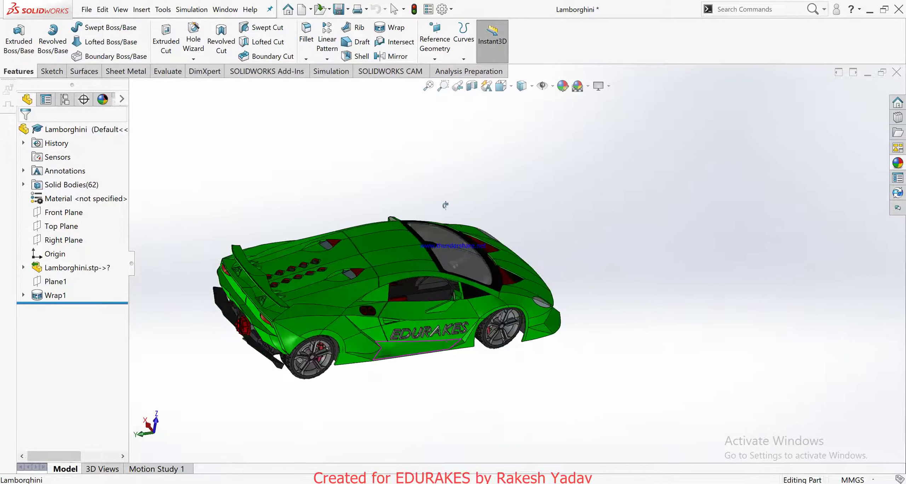
middle_drag(328, 220, 407, 270)
scroll(407, 270, down, 5)
scroll(407, 271, down, 2)
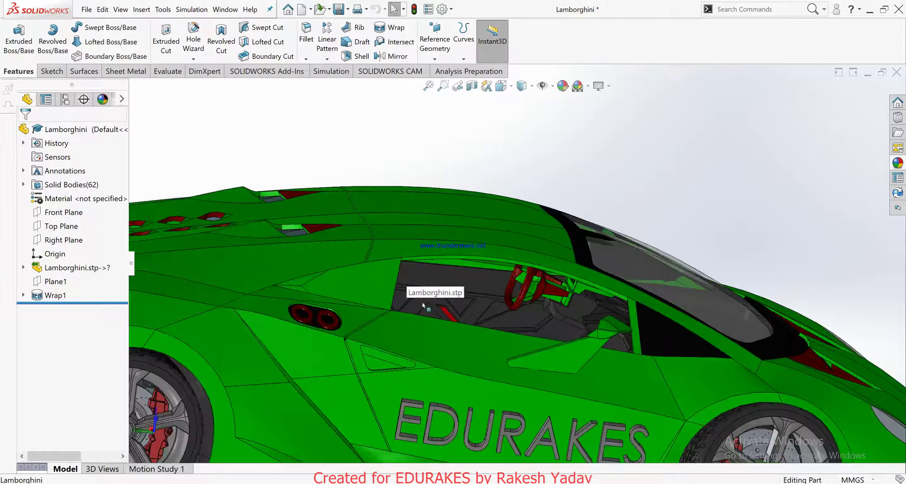
scroll(435, 290, down, 3)
scroll(457, 308, down, 3)
scroll(429, 339, down, 2)
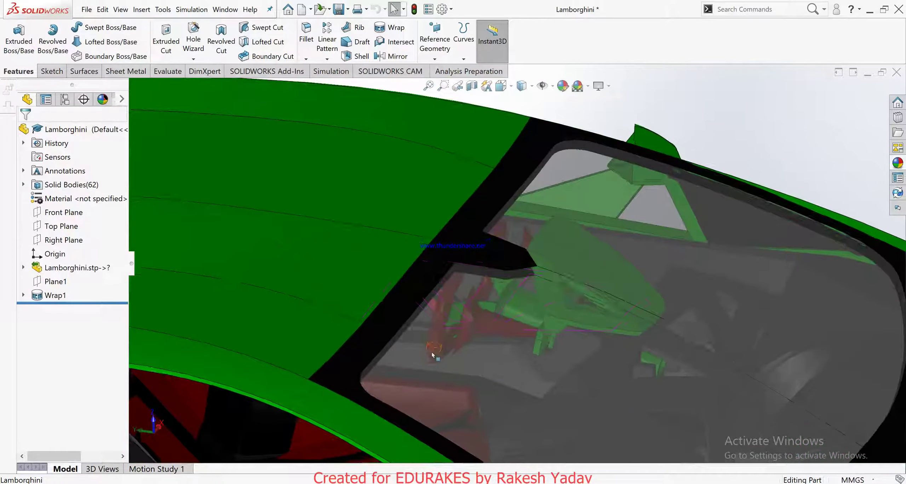
scroll(429, 343, up, 3)
scroll(417, 366, up, 2)
scroll(409, 370, up, 3)
scroll(409, 370, up, 2)
scroll(409, 370, up, 3)
scroll(408, 370, up, 1)
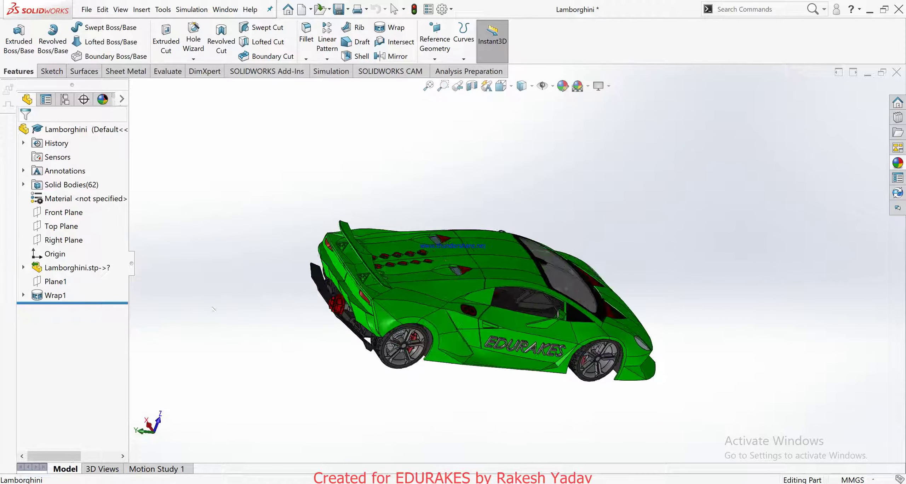
click(23, 268)
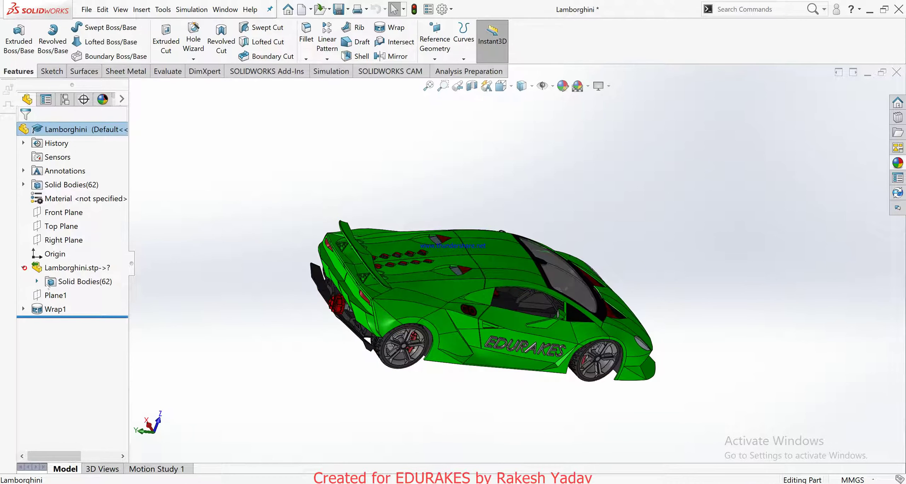
click(36, 282)
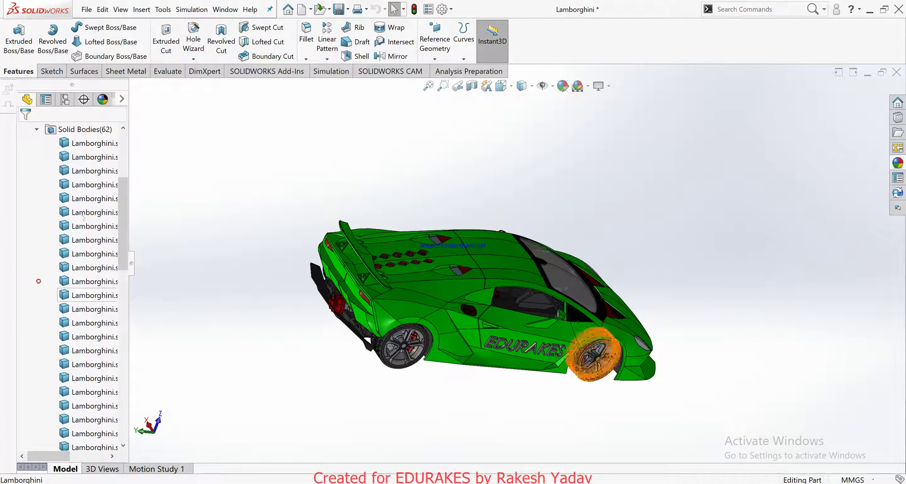
Select the first bodies in turn to identify the front bodywork and the cockpit seat.
click(84, 145)
mouse_move(559, 332)
middle_down()
mouse_move(581, 341)
mouse_move(567, 247)
middle_up()
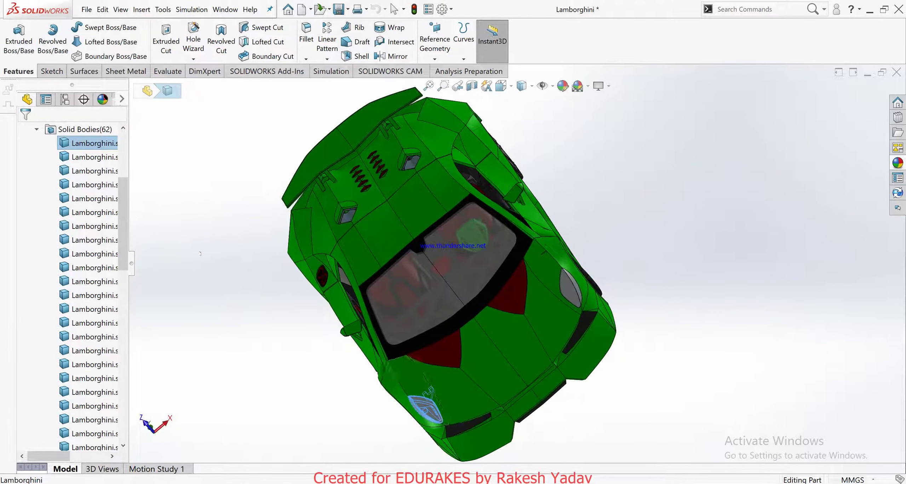
click(92, 158)
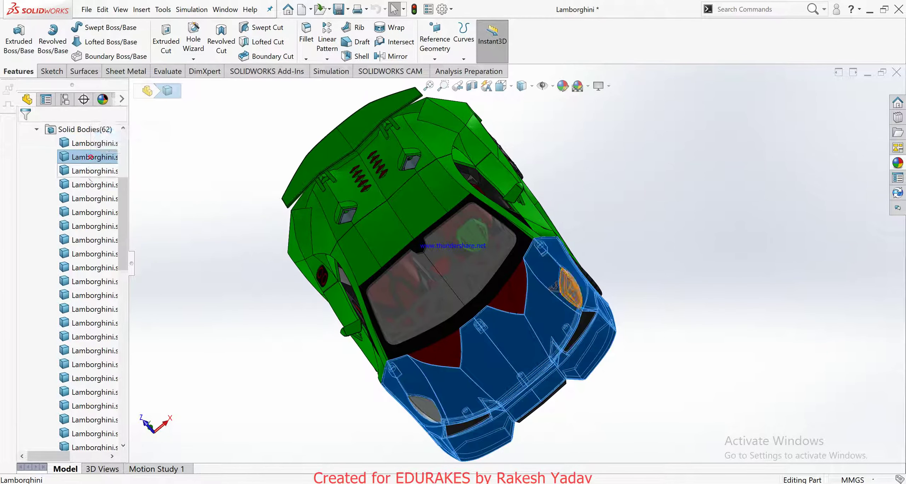
click(81, 172)
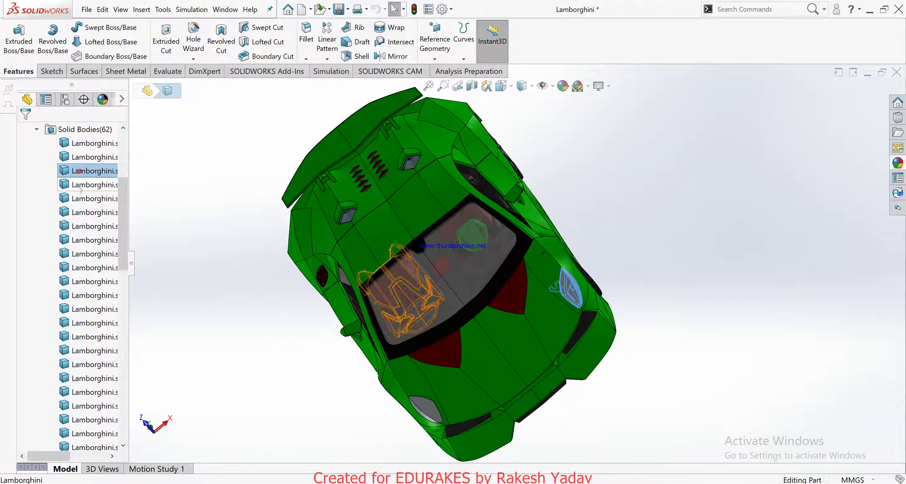
click(80, 184)
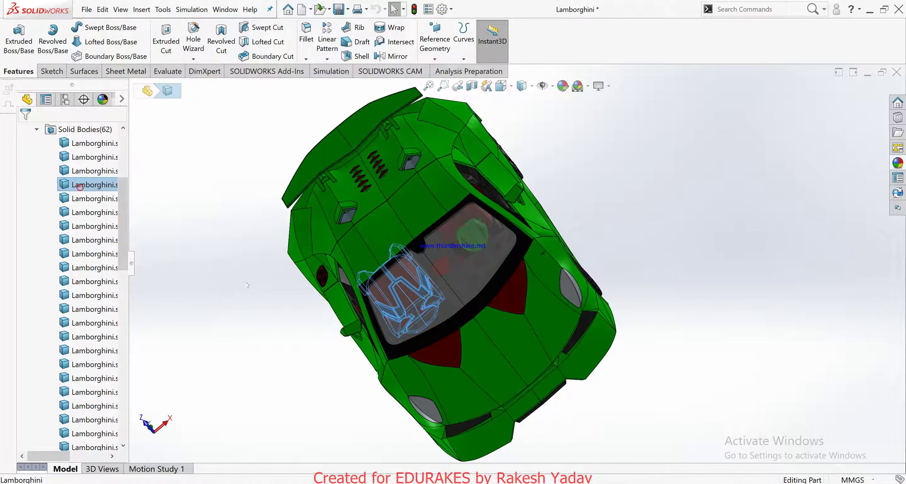
middle_drag(460, 283, 495, 307)
scroll(495, 308, up, 5)
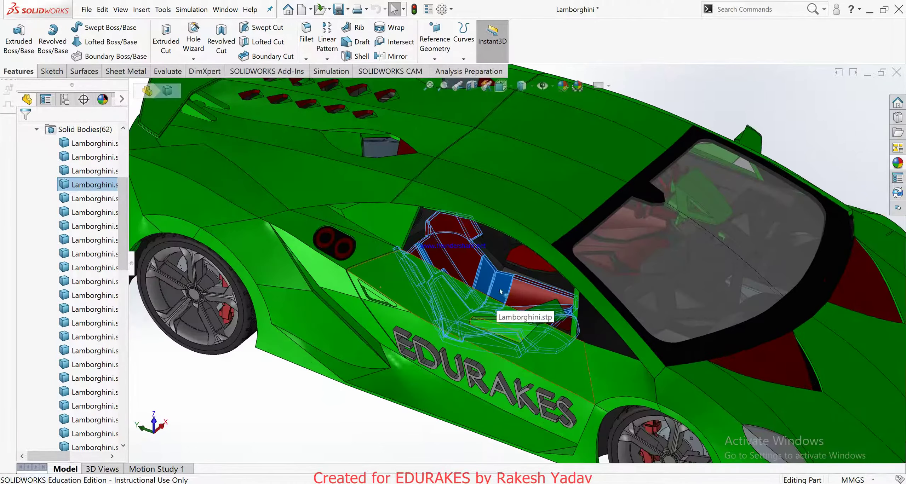
scroll(495, 308, up, 3)
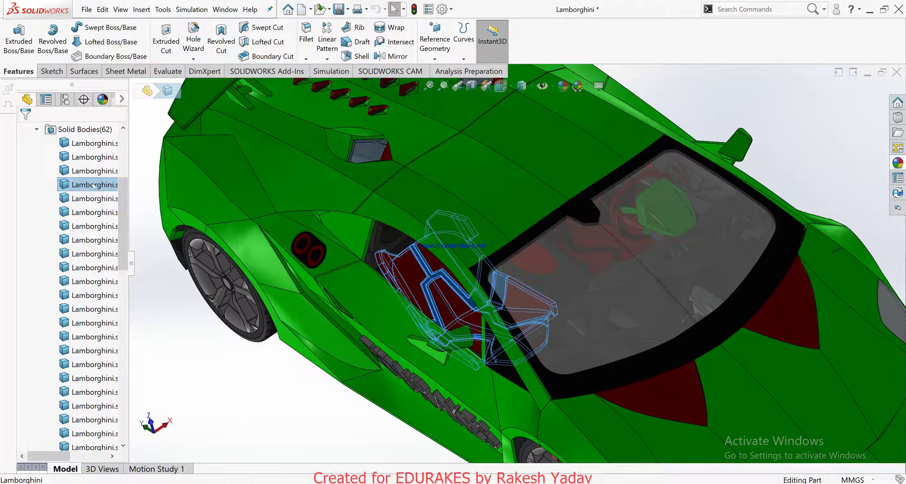
Hide the cockpit seat body and view the car's whole side.
right_click(90, 185)
click(102, 174)
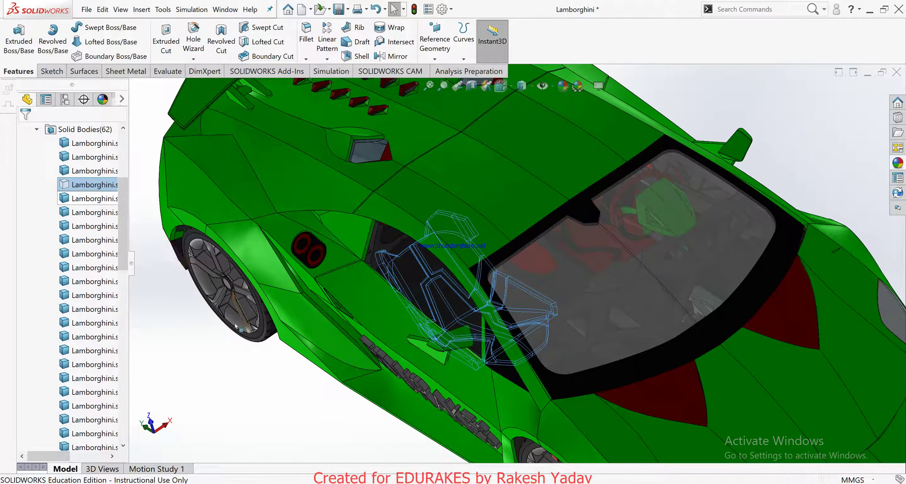
click(224, 363)
middle_drag(222, 360, 113, 205)
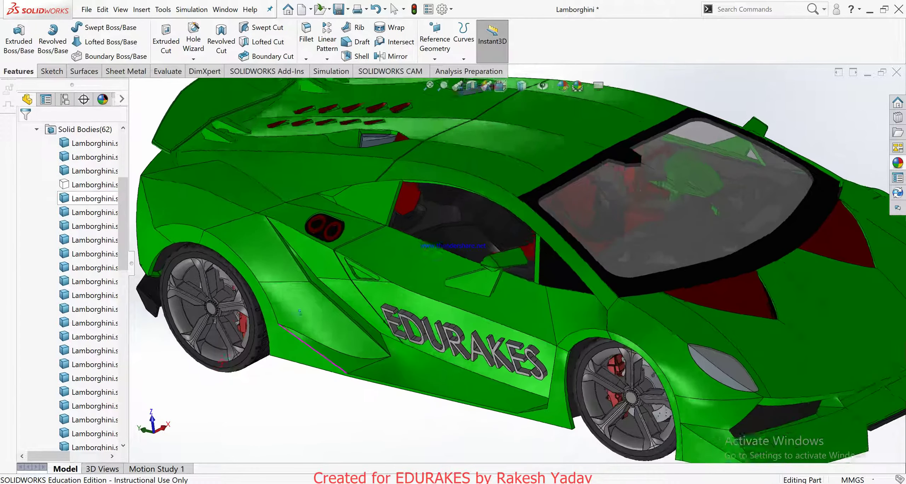
Show the seat body again and collapse the Solid Bodies list.
right_click(102, 186)
click(110, 177)
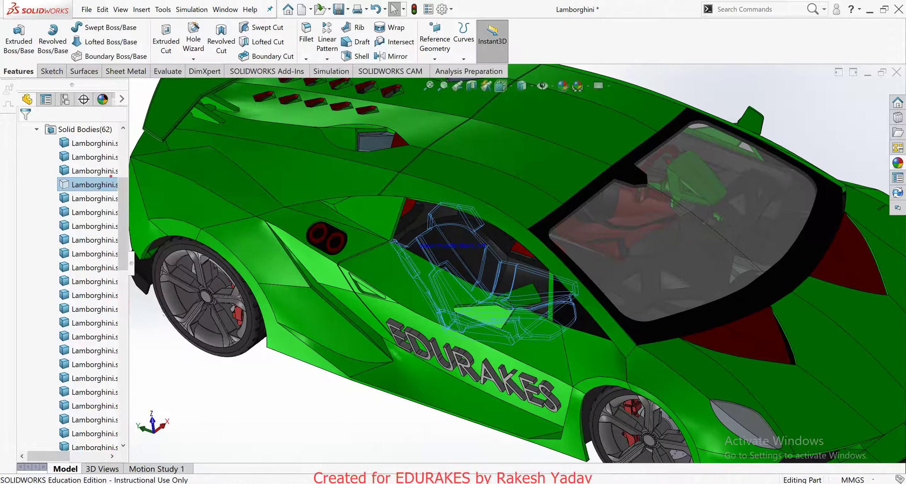
click(280, 386)
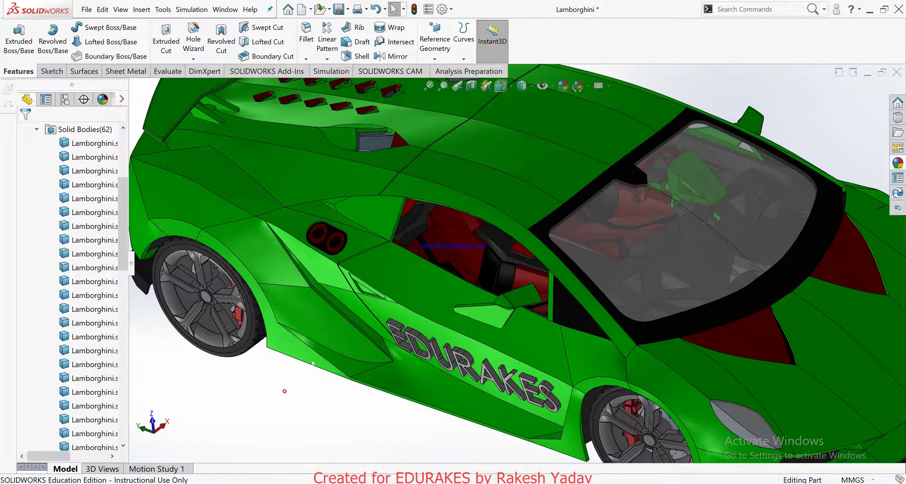
middle_drag(400, 309, 432, 273)
scroll(432, 272, up, 2)
scroll(432, 273, up, 2)
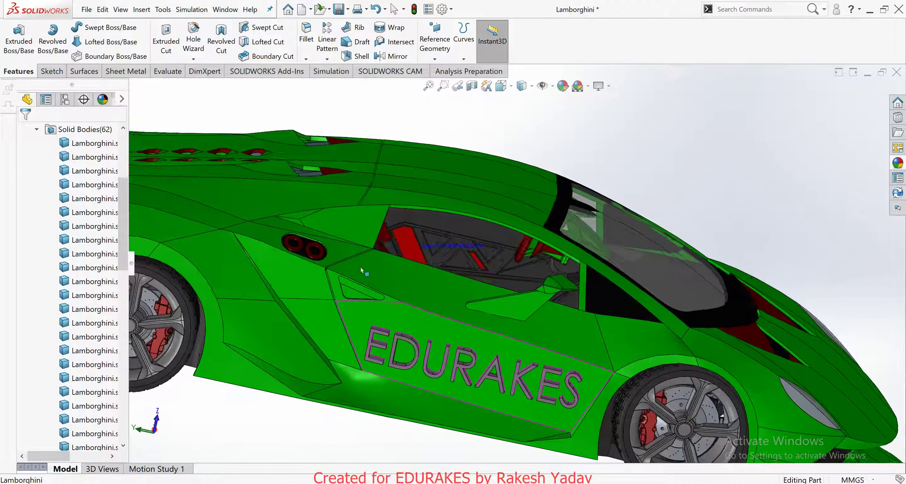
scroll(431, 273, up, 3)
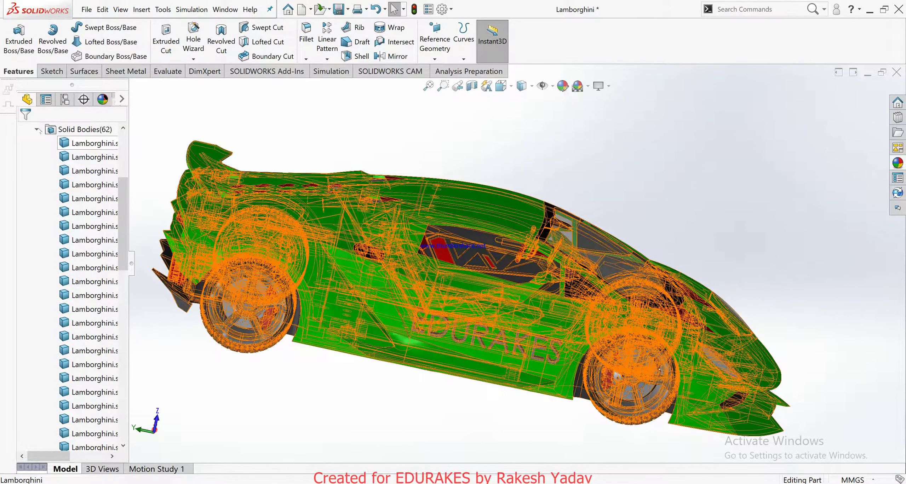
click(37, 130)
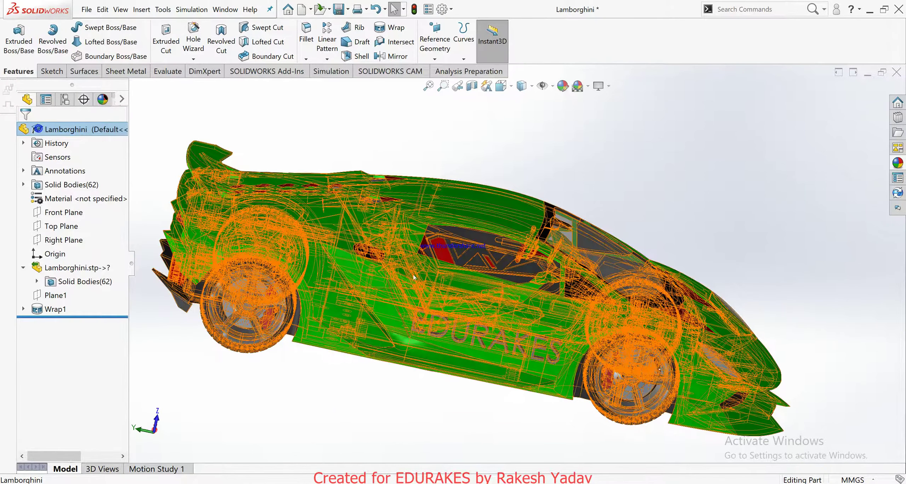
Open the appearance library at Appearances(color) > Metal > Bronze.
scroll(653, 419, down, 3)
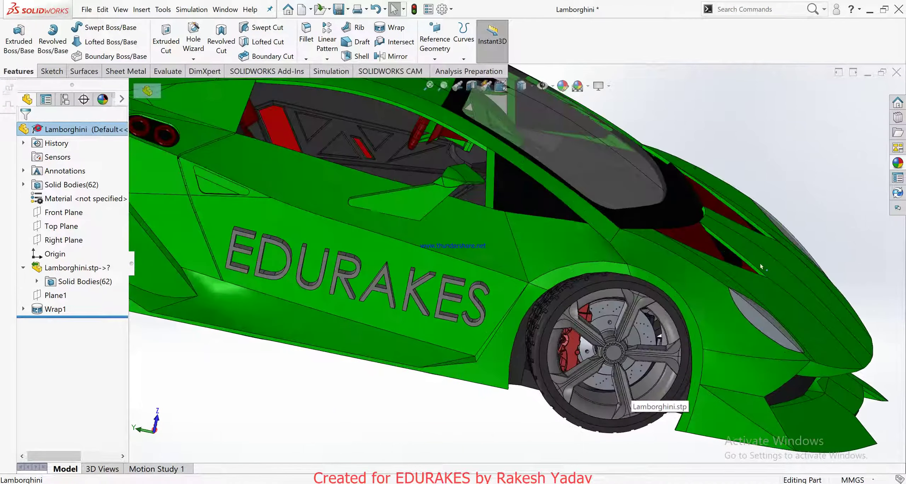
click(898, 163)
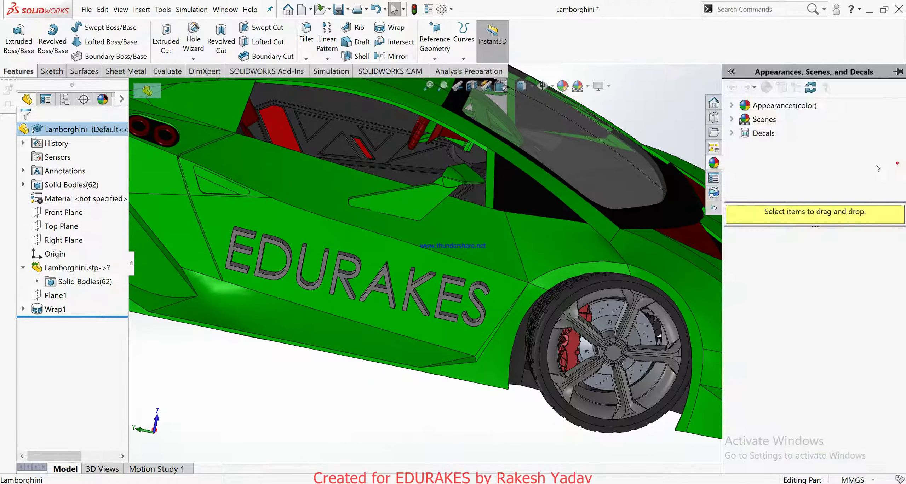
click(733, 105)
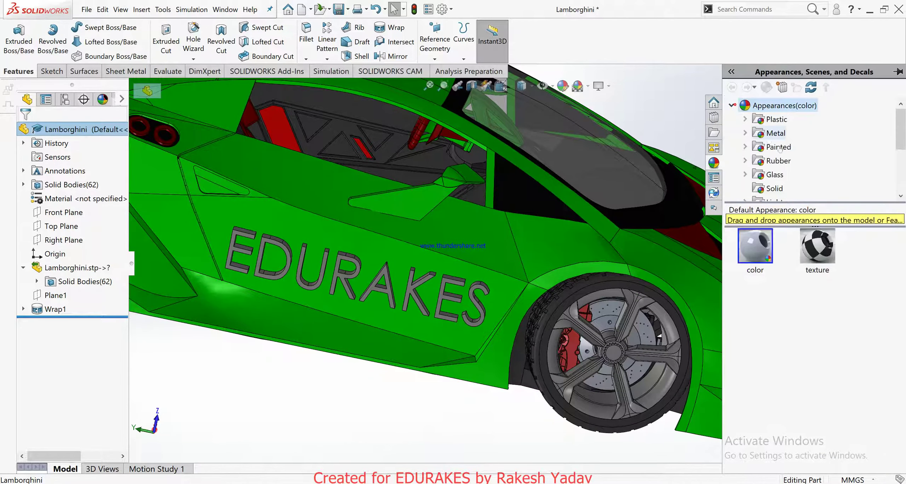
click(747, 133)
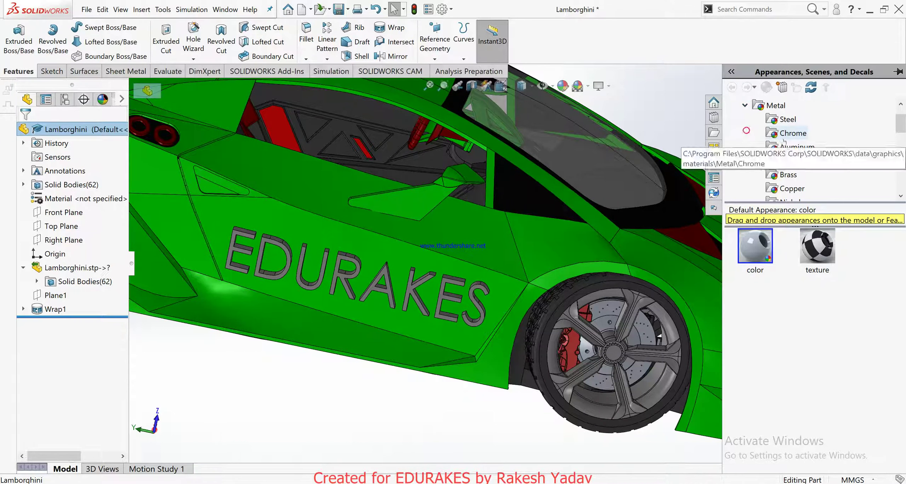
click(791, 161)
Compare aluminum, chrome, steel, nickel and copper, then drop polished bronze onto the front wheel.
click(783, 146)
click(783, 134)
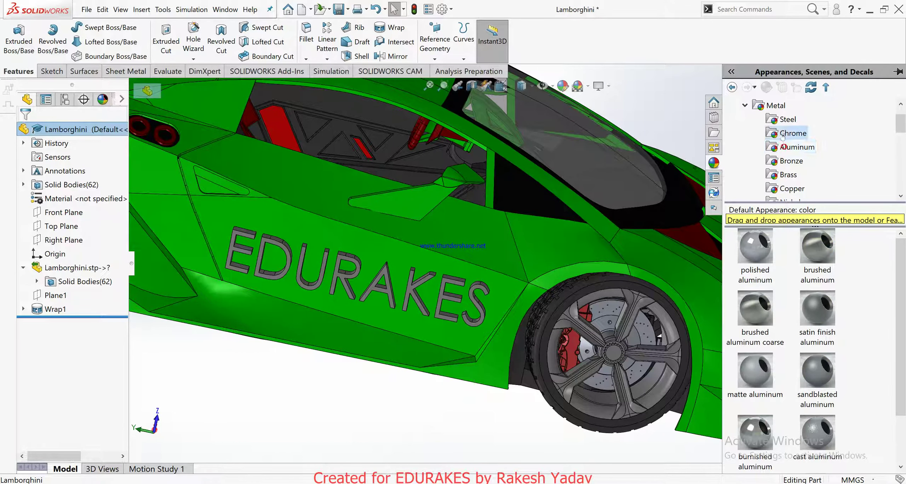
click(775, 120)
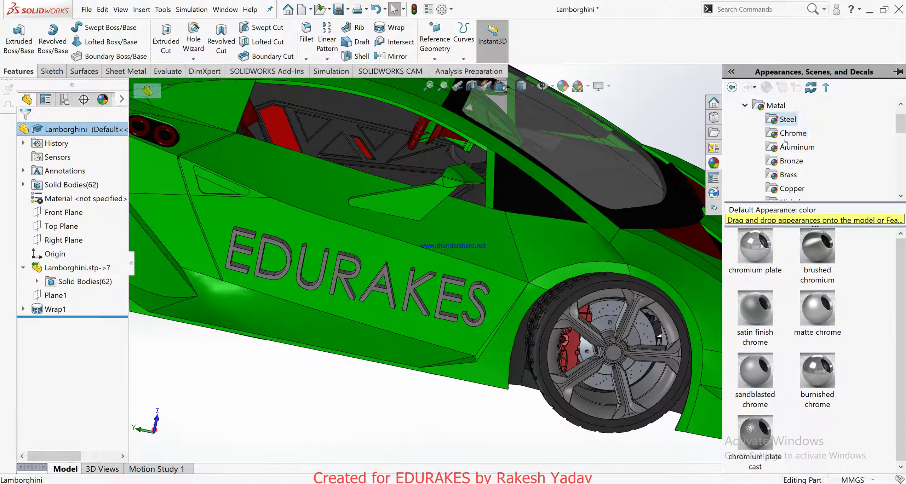
scroll(787, 157, down, 1)
click(786, 161)
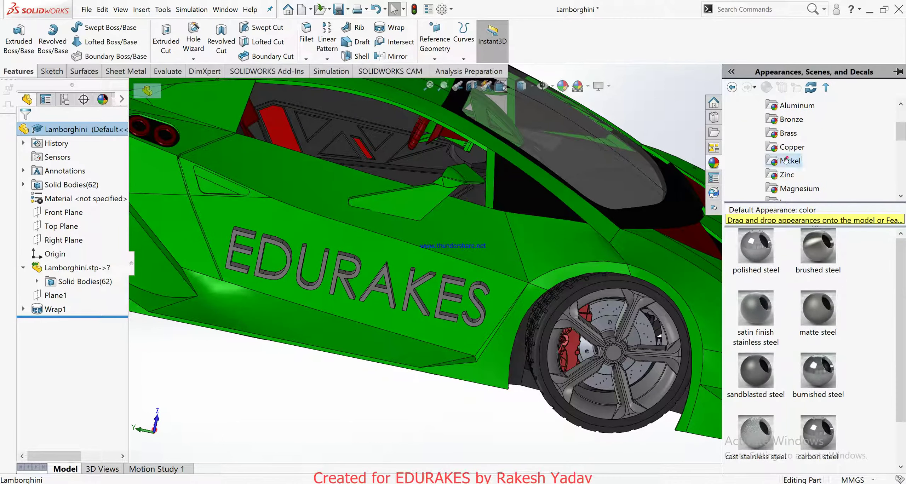
click(786, 149)
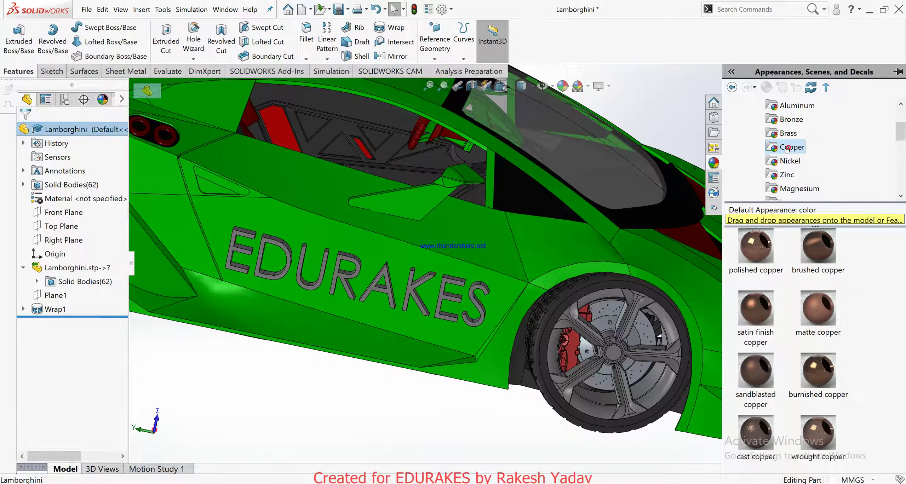
click(787, 119)
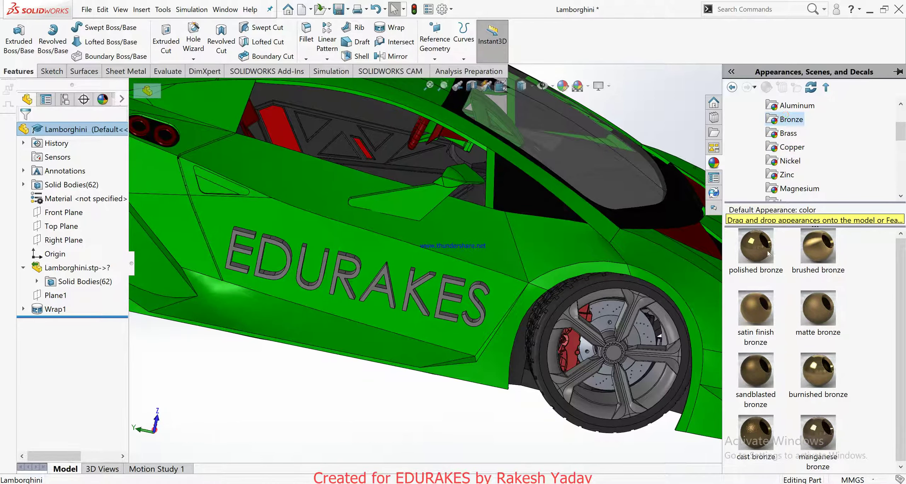
mouse_move(751, 251)
mouse_down()
mouse_move(620, 342)
mouse_move(657, 403)
mouse_move(608, 405)
mouse_up()
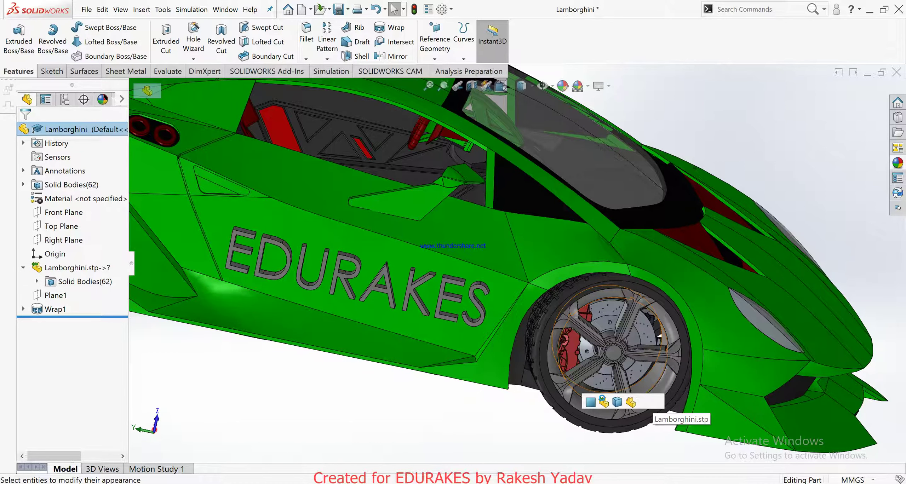
Apply the polished bronze to the front wheel's whole body.
click(604, 403)
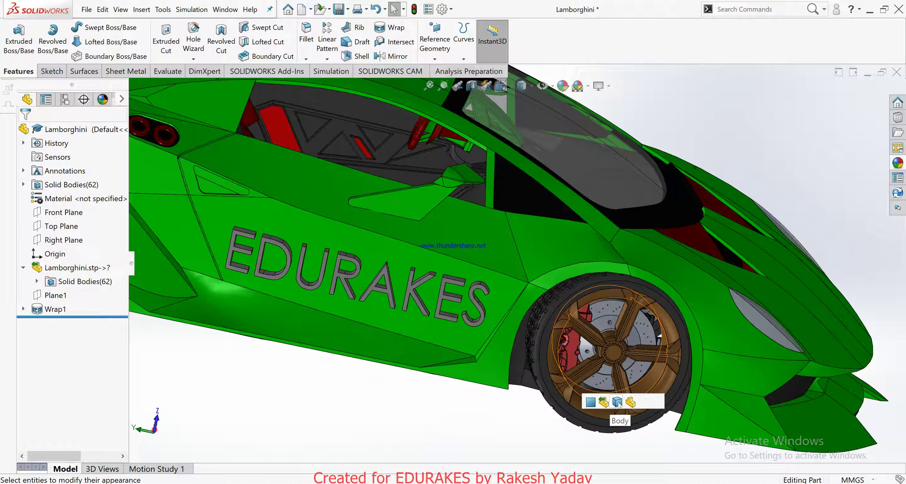
click(616, 402)
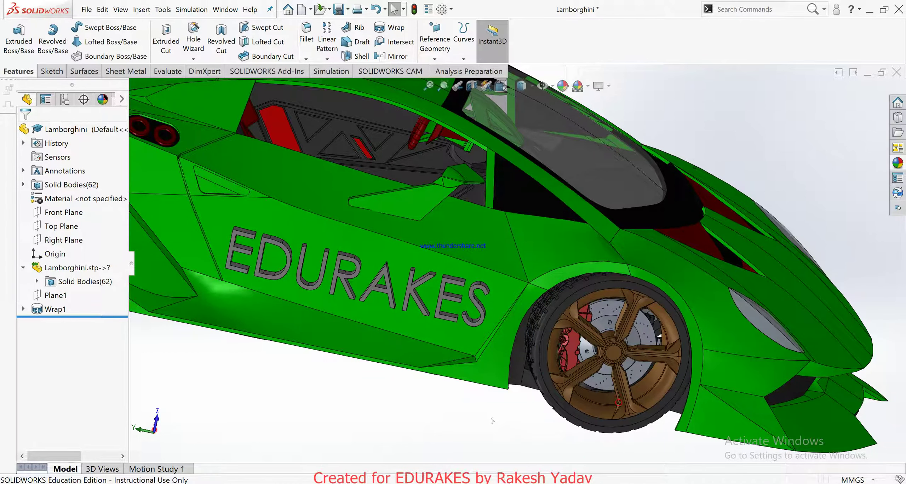
scroll(487, 422, up, 5)
Drop polished bronze onto the rear wheel and apply it to the whole body.
scroll(237, 263, down, 3)
scroll(237, 263, down, 2)
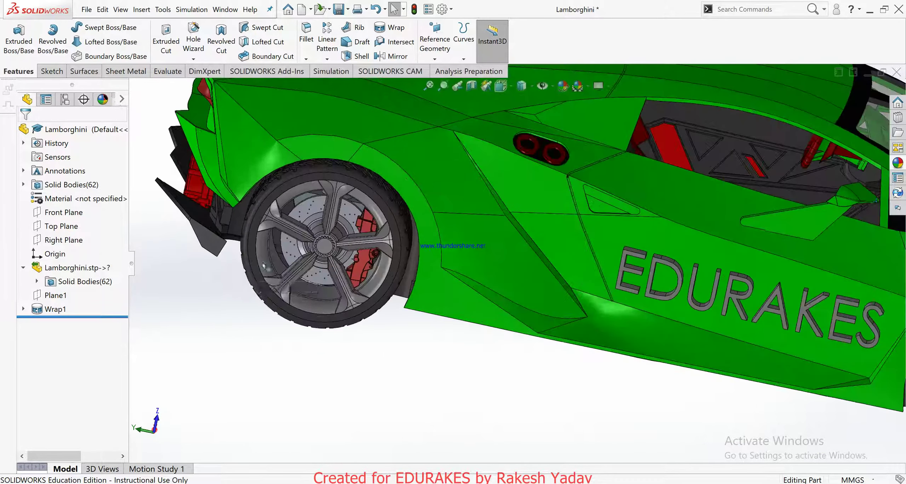
click(898, 163)
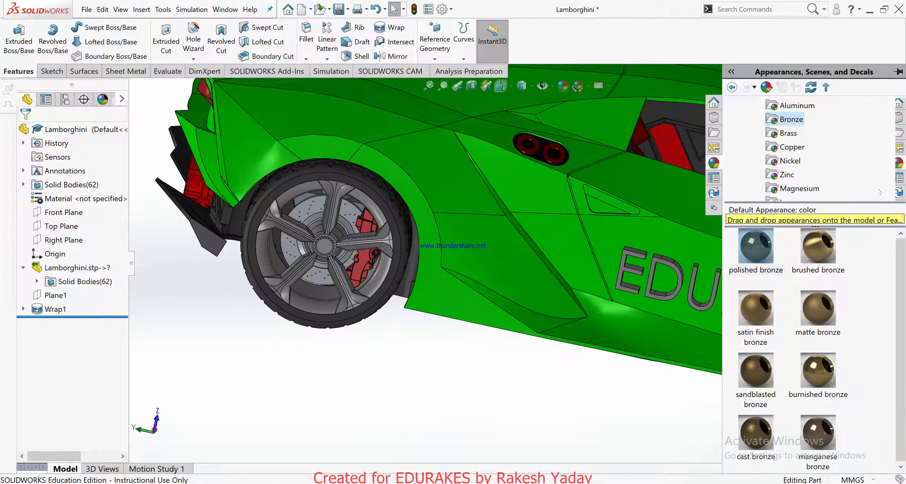
mouse_move(817, 247)
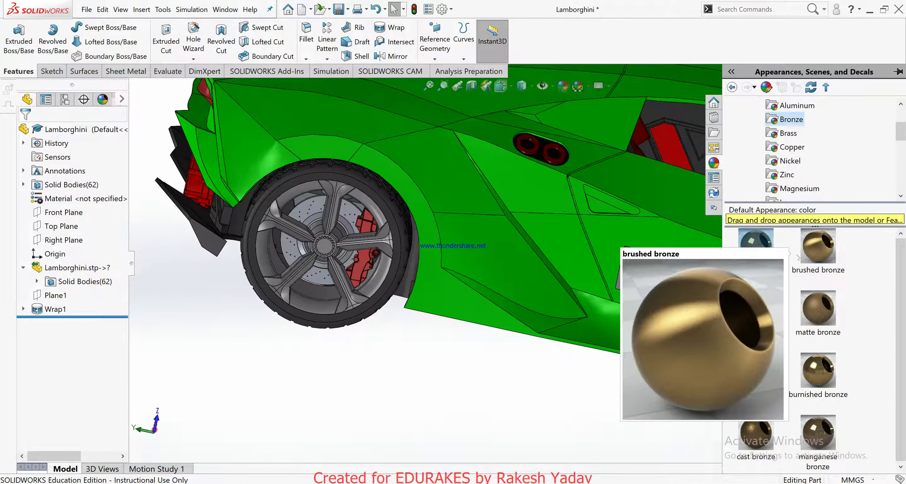
mouse_move(755, 244)
mouse_down()
mouse_move(315, 296)
mouse_move(308, 289)
mouse_up()
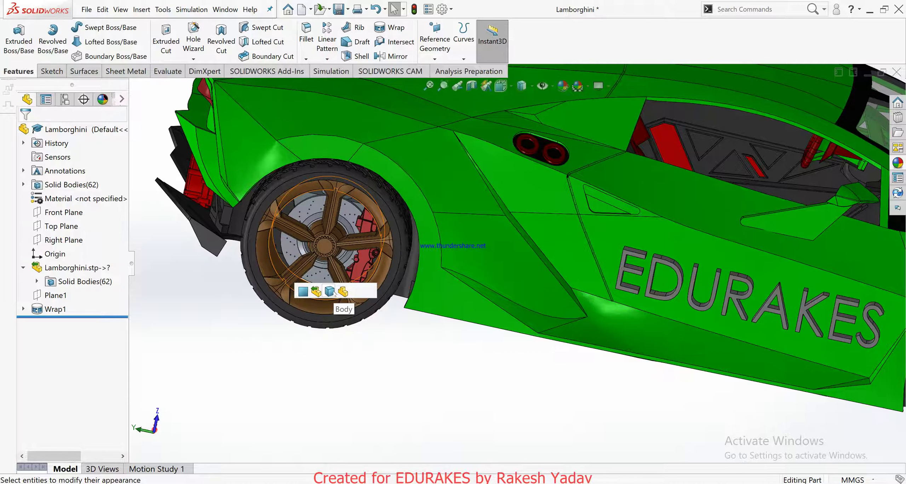
click(332, 293)
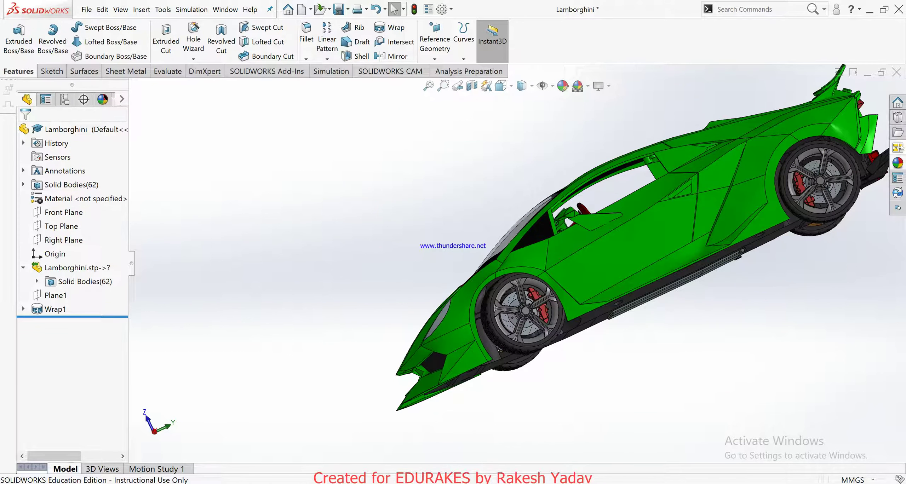
click(898, 163)
Drop polished bronze onto the opposite side's front wheel and apply it to the body.
drag(751, 255, 529, 338)
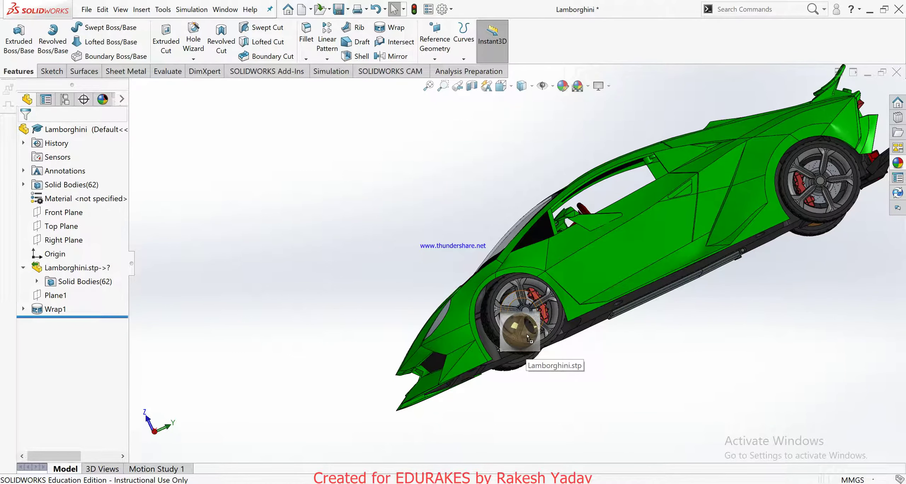
drag(527, 338, 528, 338)
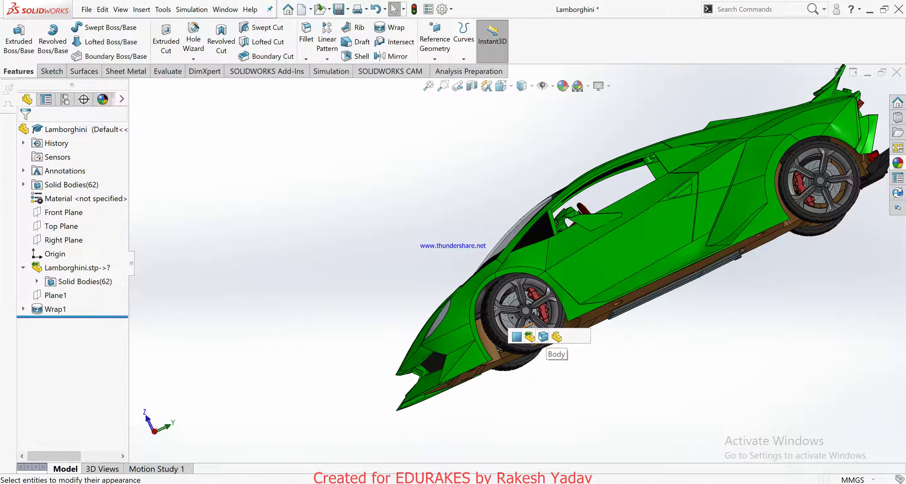
click(543, 337)
scroll(572, 260, down, 3)
scroll(572, 260, down, 2)
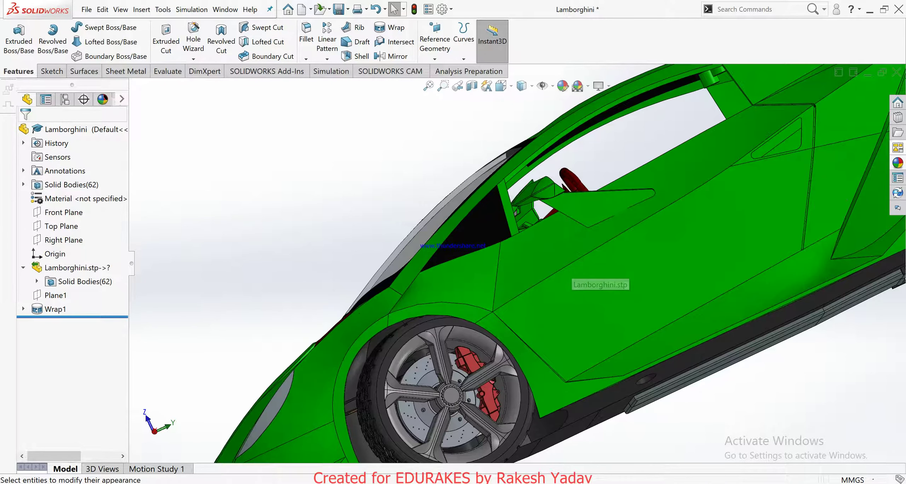
Apply polished bronze to the remaining opposite-side wheel bodies, front and rear.
click(898, 162)
mouse_move(757, 260)
mouse_down()
mouse_move(474, 349)
mouse_move(467, 340)
mouse_up()
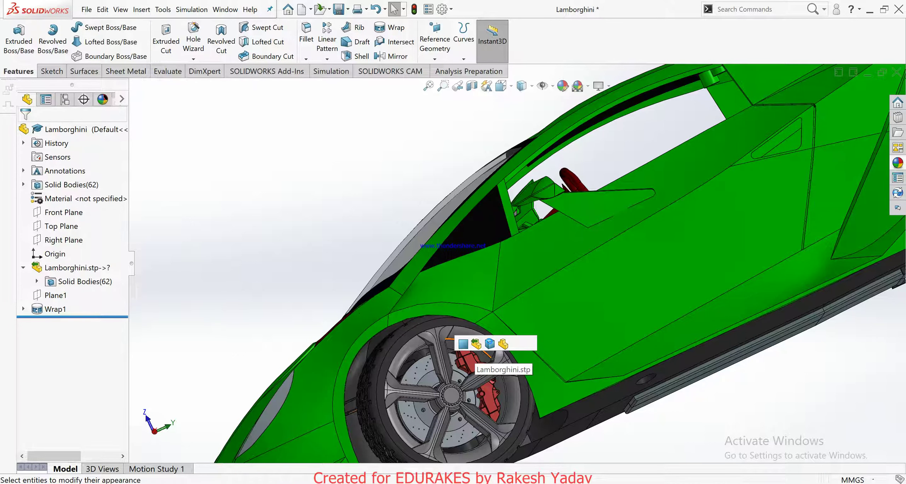
click(489, 344)
scroll(513, 267, up, 3)
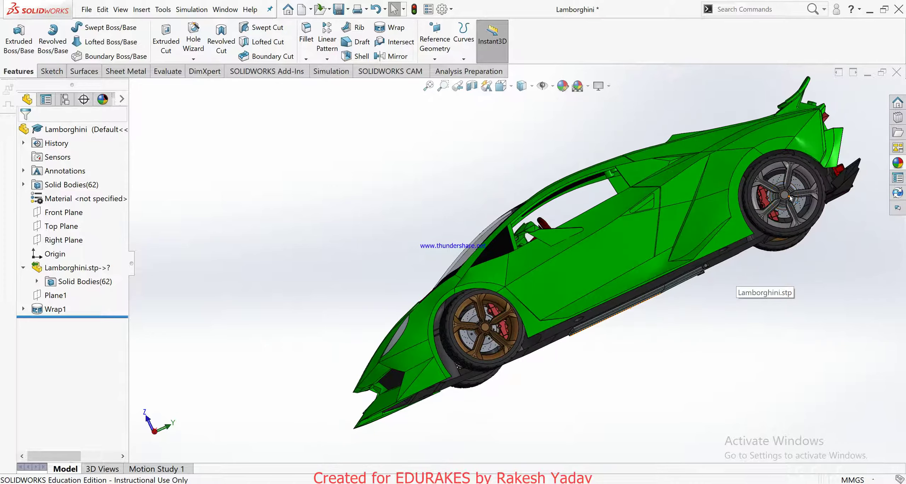
scroll(854, 179, down, 3)
click(898, 163)
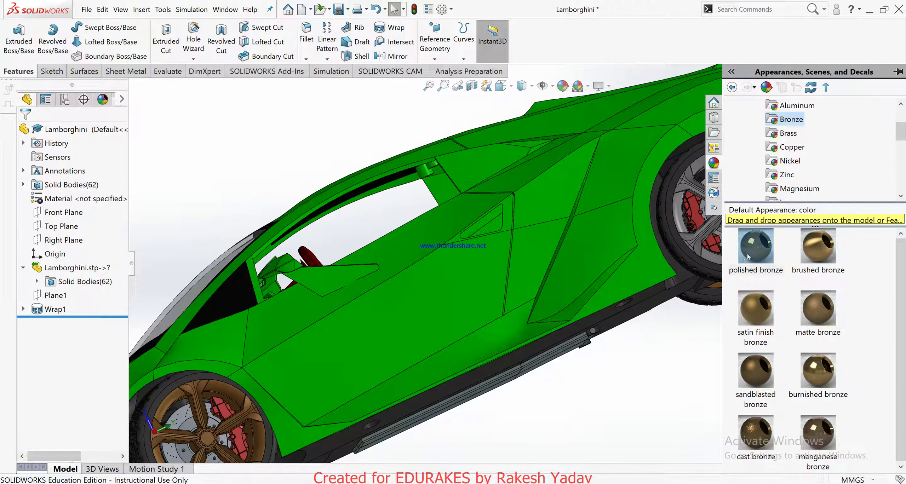
drag(748, 257, 747, 255)
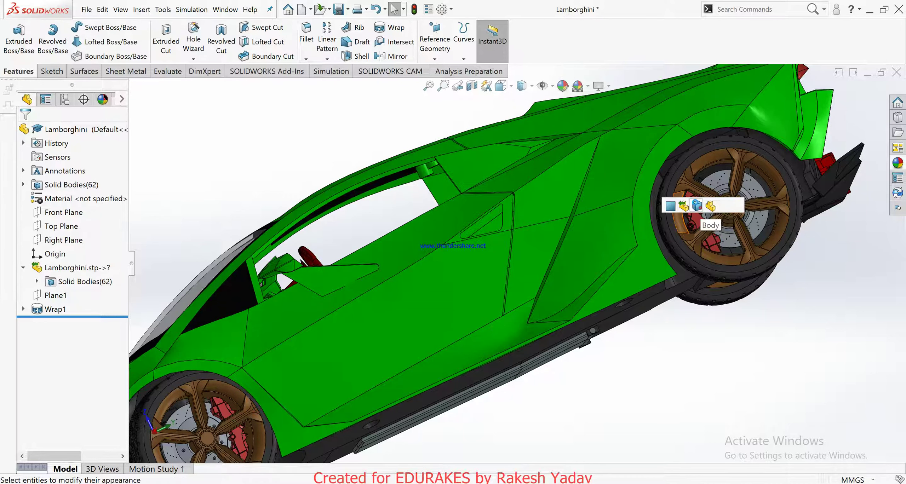
click(696, 206)
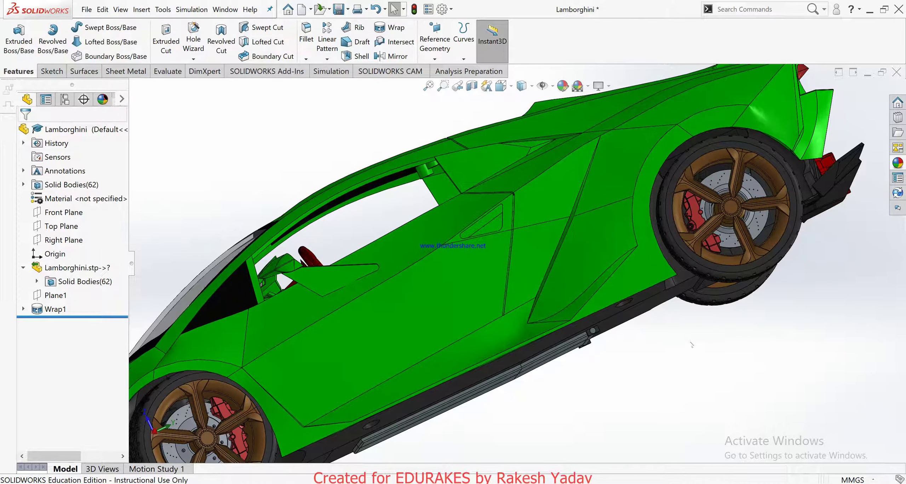
Frame the whole car and switch the CommandManager to Evaluate, then DimXpert.
scroll(692, 345, up, 5)
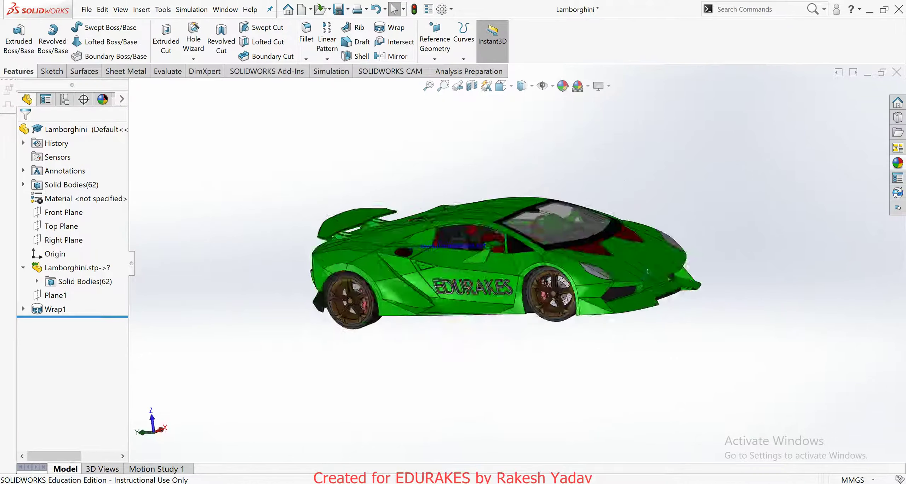
scroll(541, 299, down, 5)
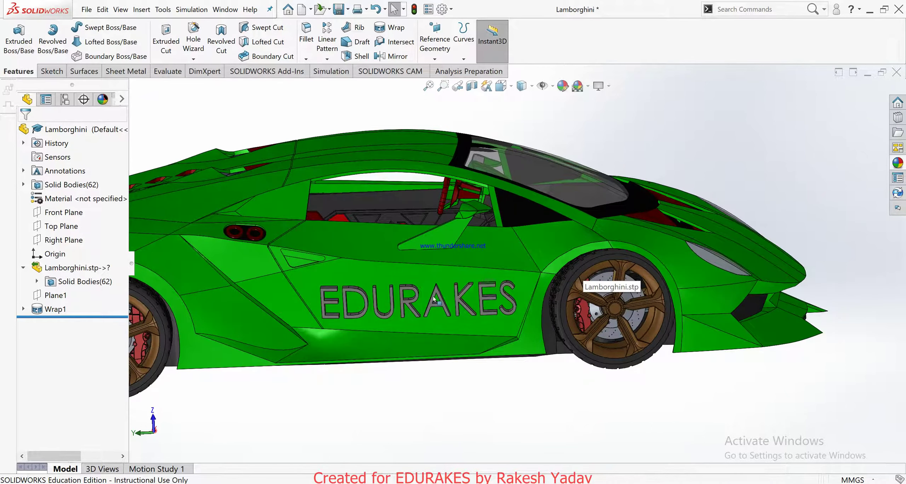
scroll(433, 296, up, 4)
scroll(447, 230, down, 1)
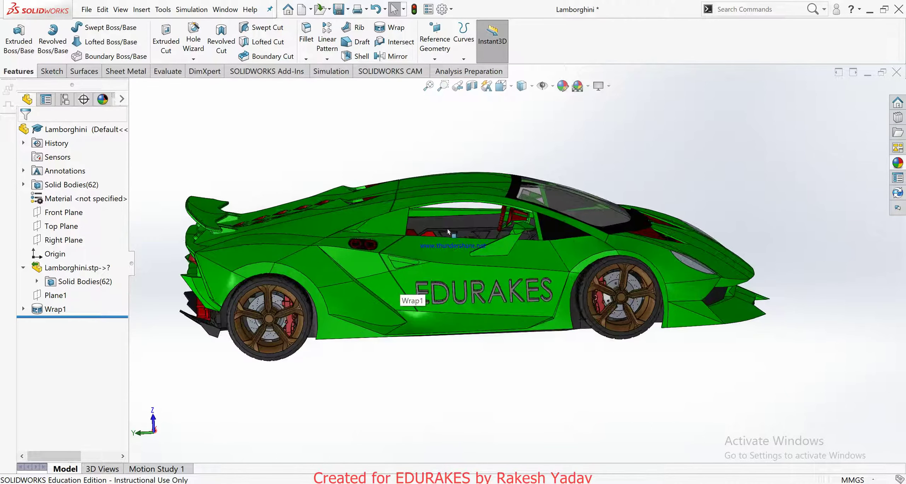
click(167, 72)
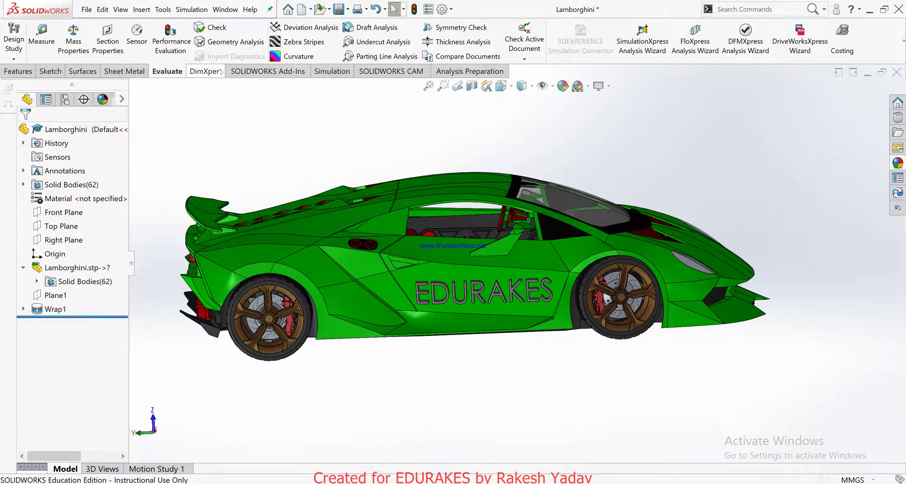
click(207, 71)
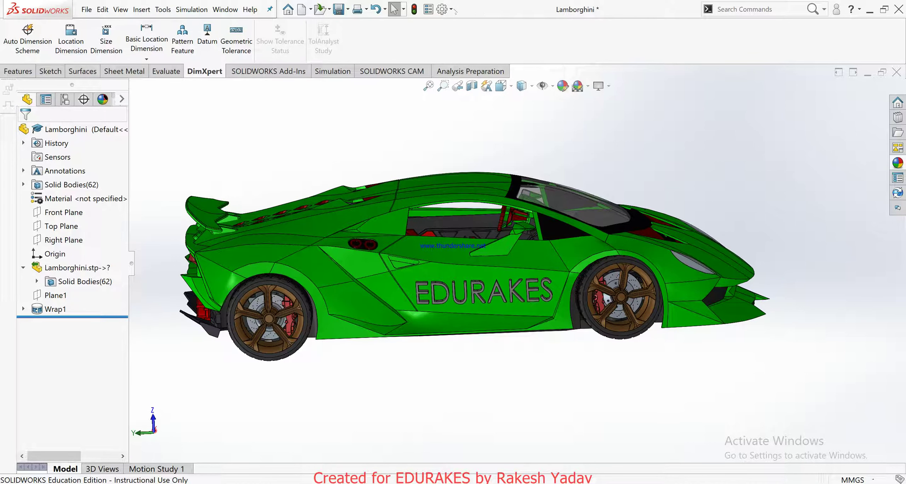
click(442, 8)
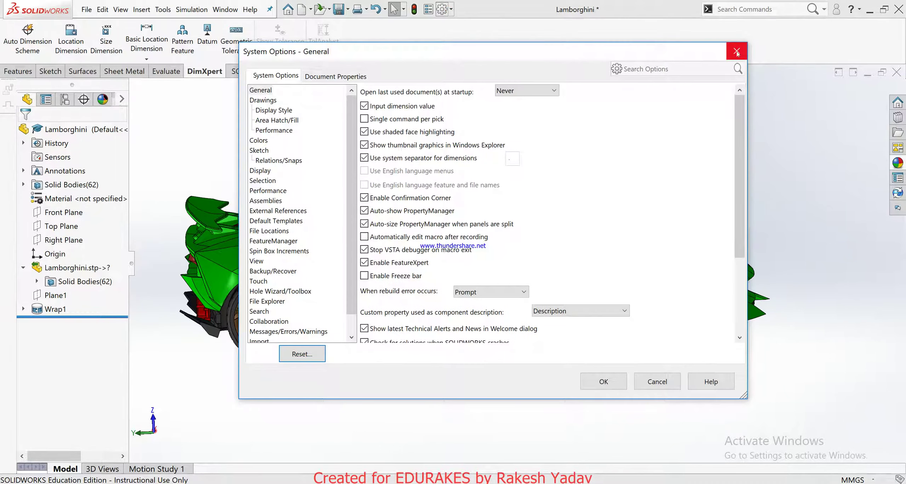
Enable the PhotoView 360 add-in with Start Up ticked in Options > Add-Ins.
click(737, 53)
click(452, 10)
click(457, 50)
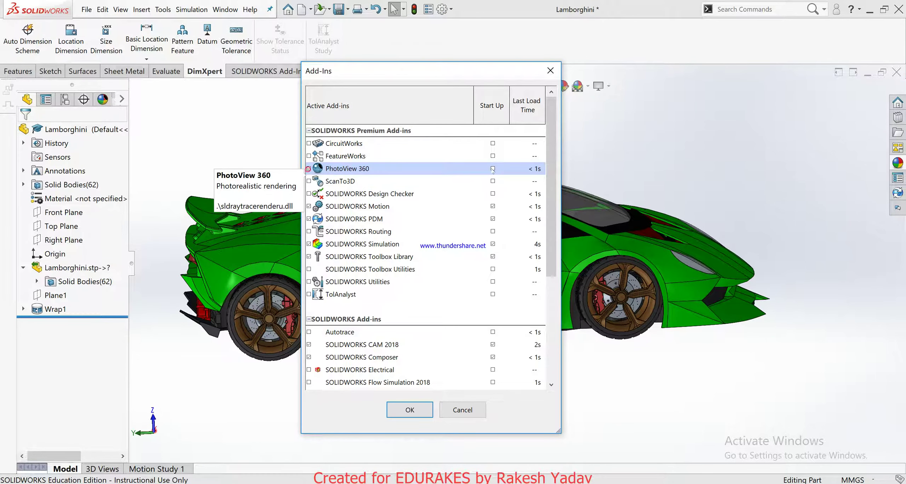
click(493, 169)
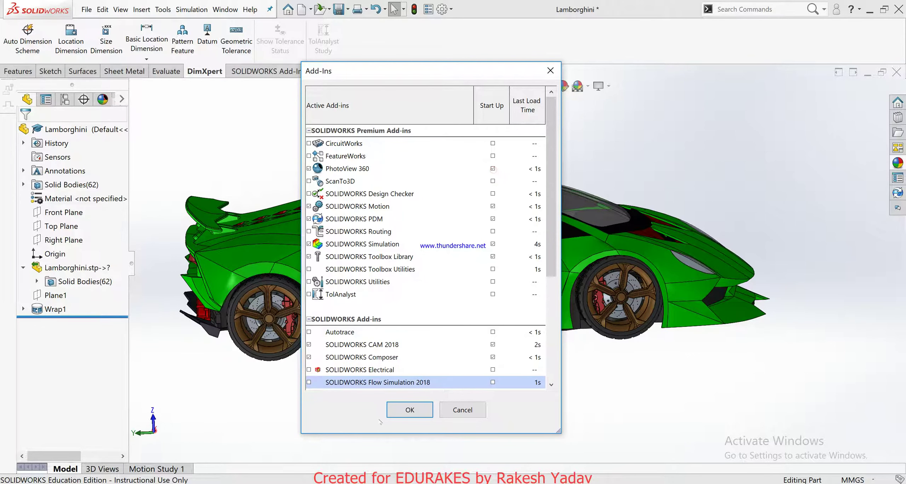
click(410, 410)
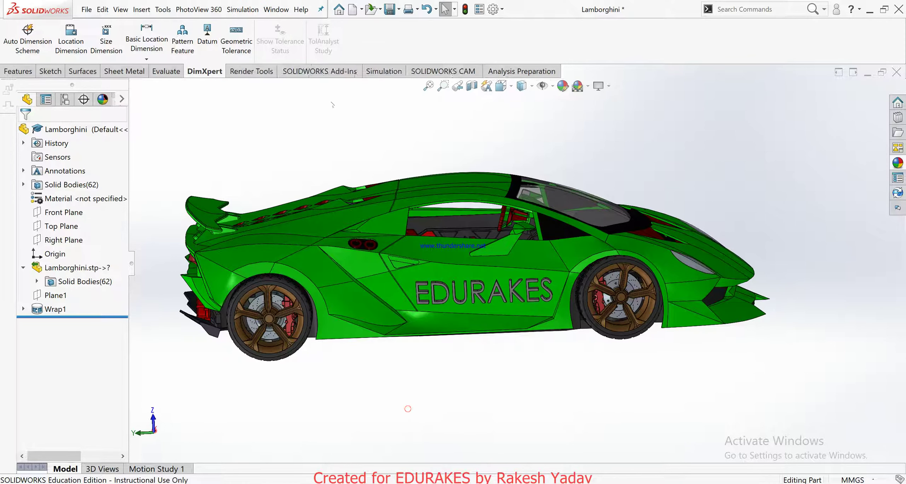
right_click(307, 87)
click(251, 114)
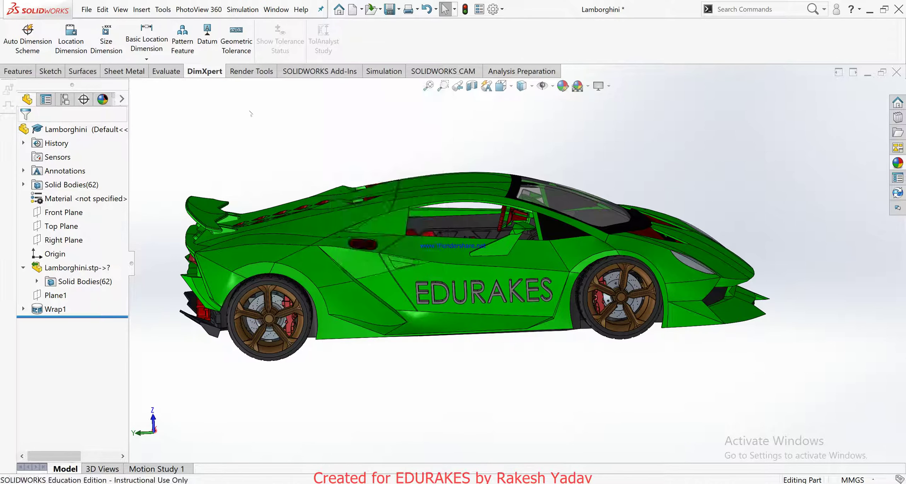
click(162, 70)
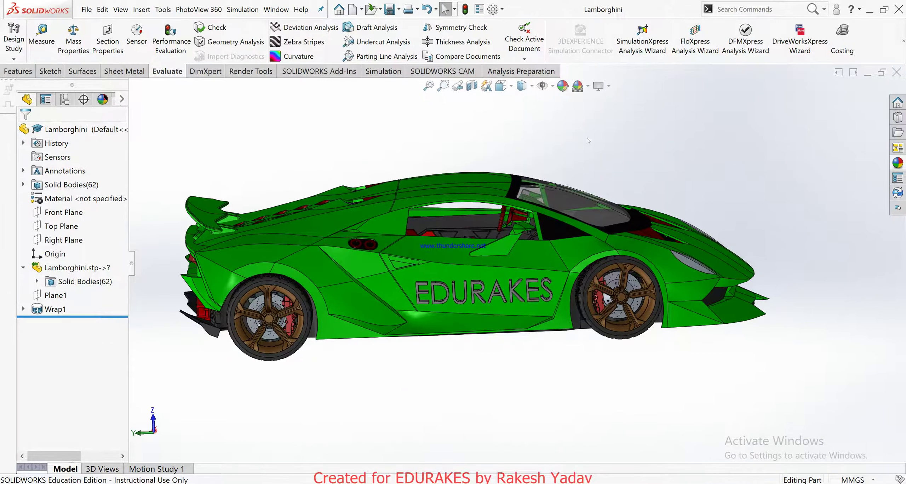
Search commands for 'PHOTO', then start Integrated Preview from the Render Tools tab.
click(758, 6)
text(P)
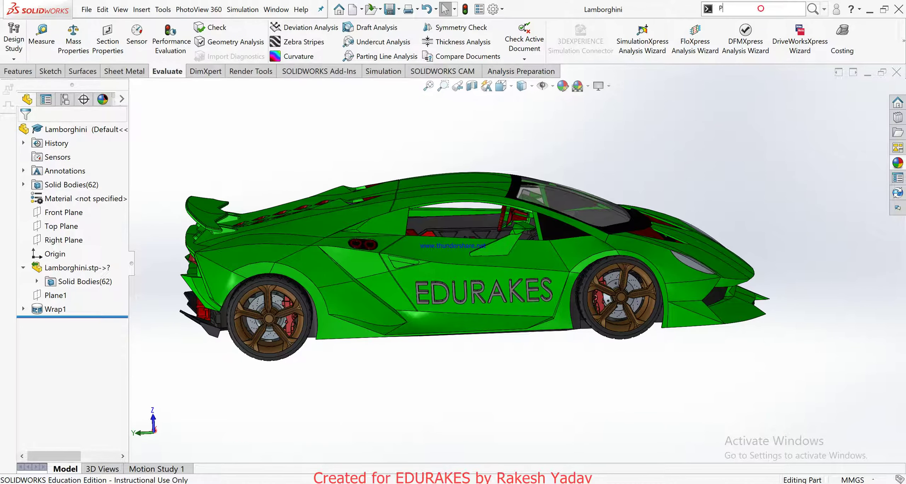
text(HOTO)
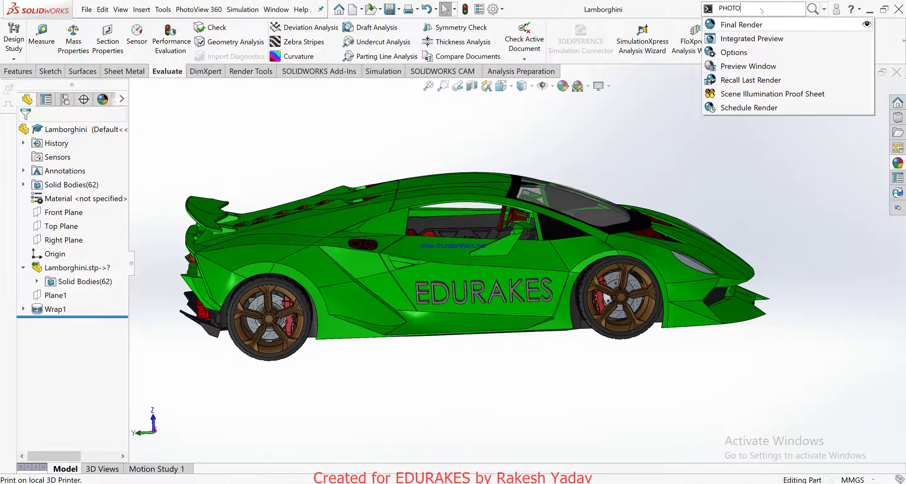
click(867, 24)
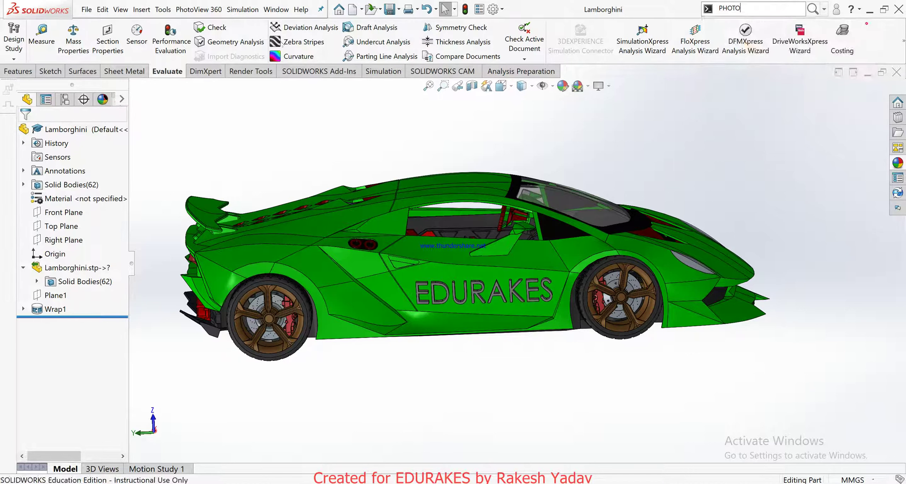
click(250, 71)
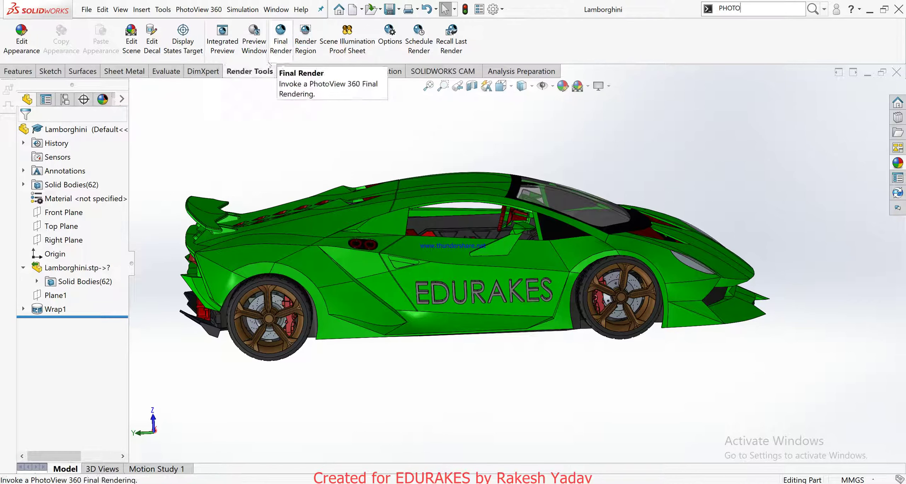
click(226, 44)
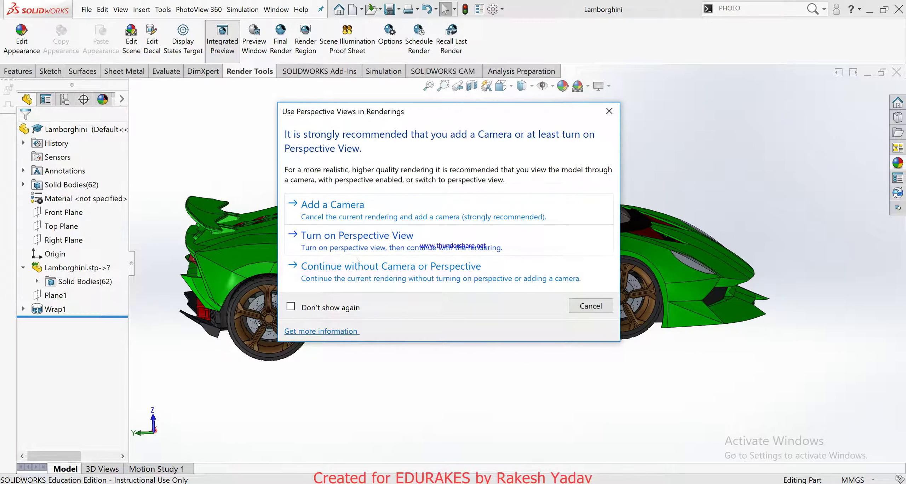
Continue the integrated preview without a camera and dismiss the script and low-memory warnings.
click(383, 244)
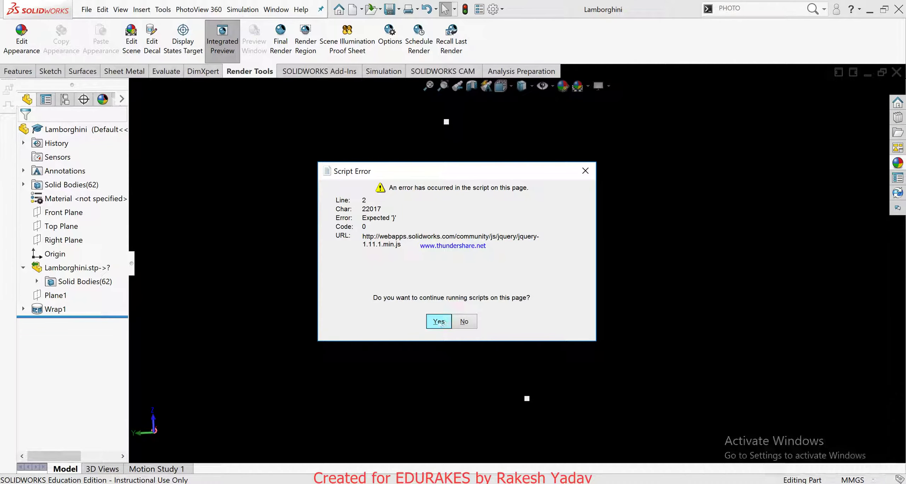
click(439, 322)
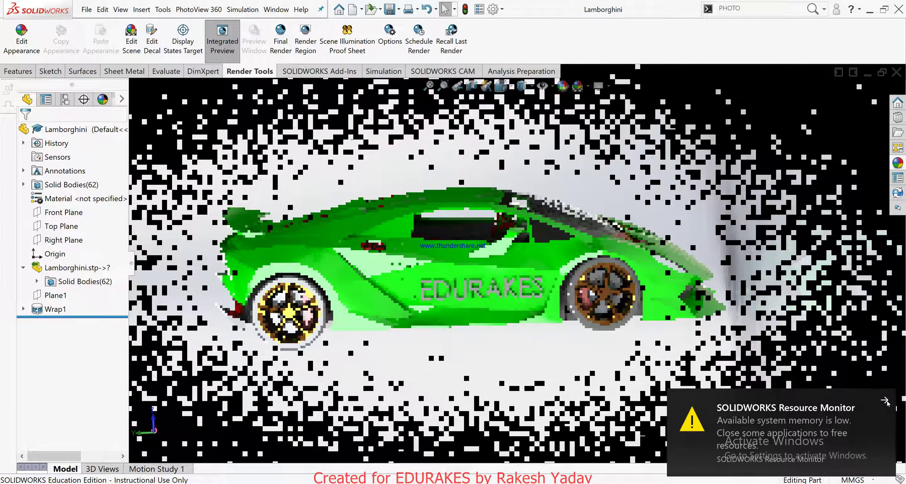
click(885, 401)
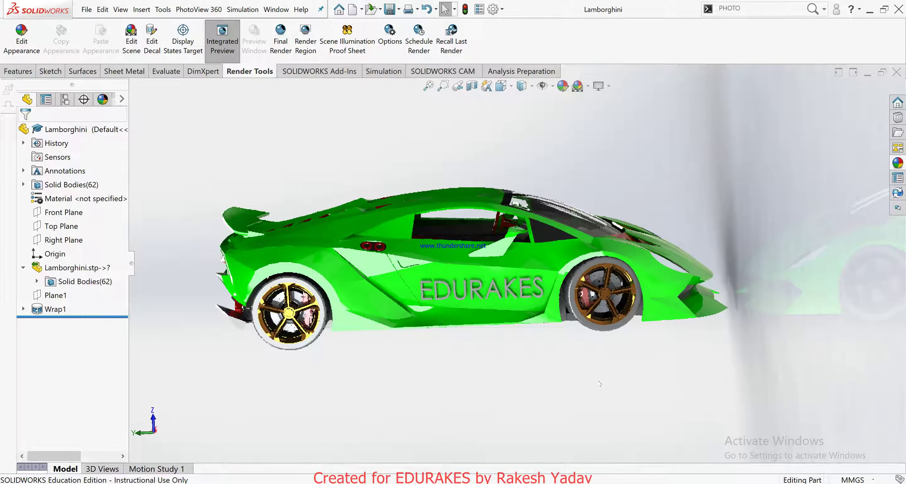
Frame the car from a raised three-quarter angle and run the final PhotoView 360 render.
key(Right)
key(Right)
key(Right)
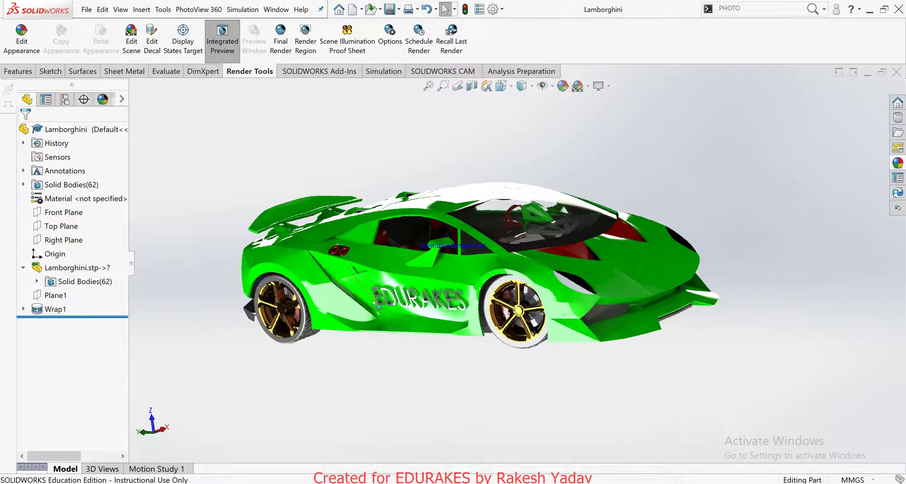
mouse_move(352, 377)
middle_down()
mouse_move(382, 361)
mouse_move(399, 333)
middle_up()
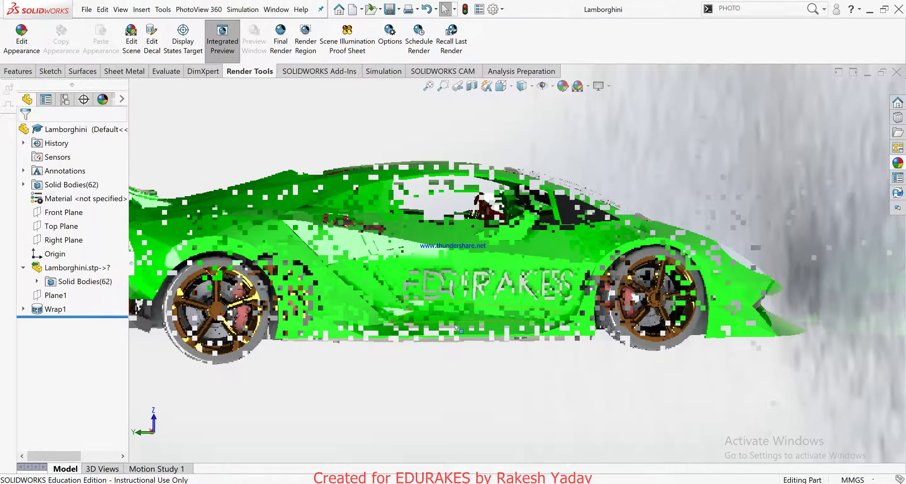
scroll(455, 325, up, 1)
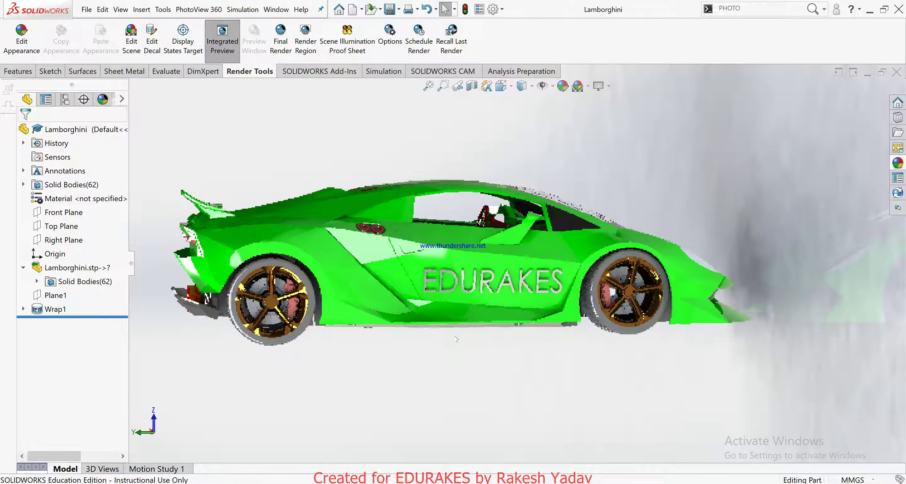
middle_drag(434, 353, 422, 385)
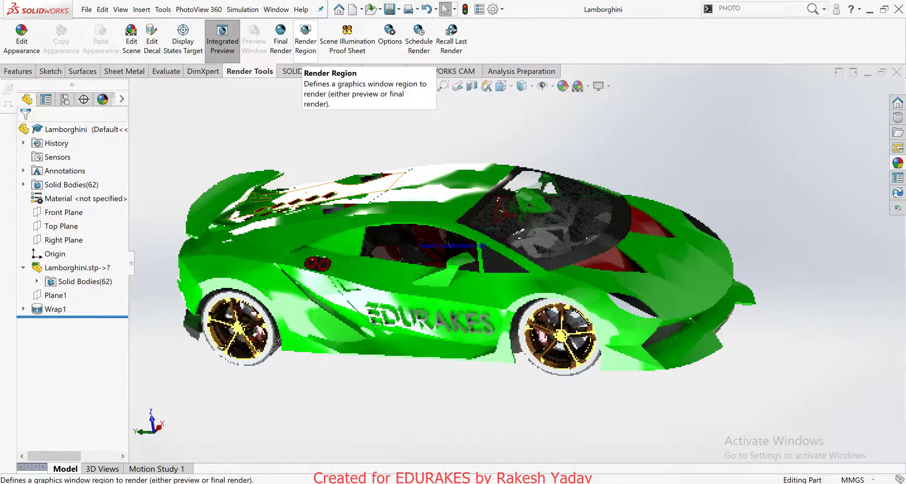
click(282, 42)
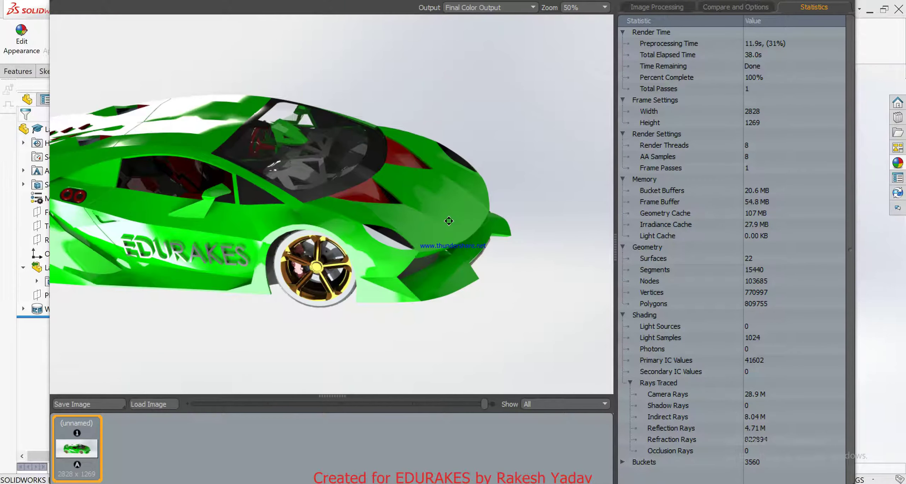
Review the finished 2828 x 1269 green-car render's Image Processing, Compare and Statistics tabs.
scroll(415, 217, up, 1)
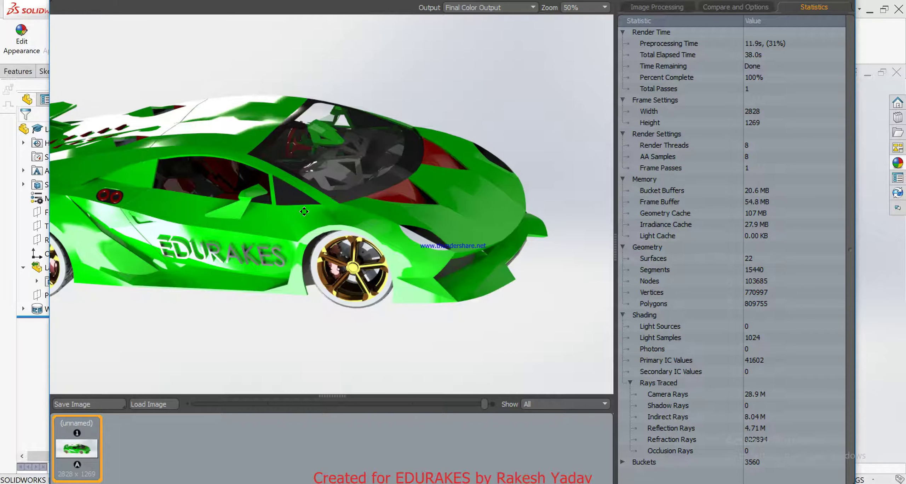
scroll(312, 237, down, 1)
scroll(313, 238, up, 1)
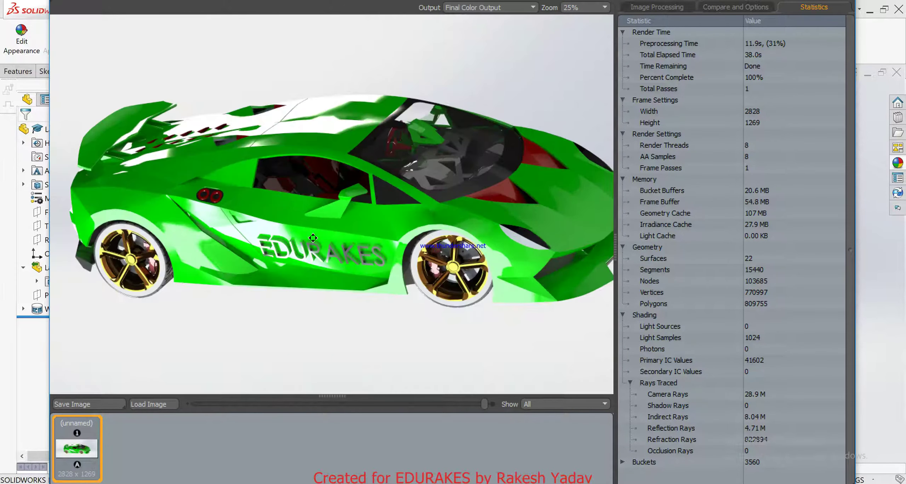
scroll(376, 238, down, 1)
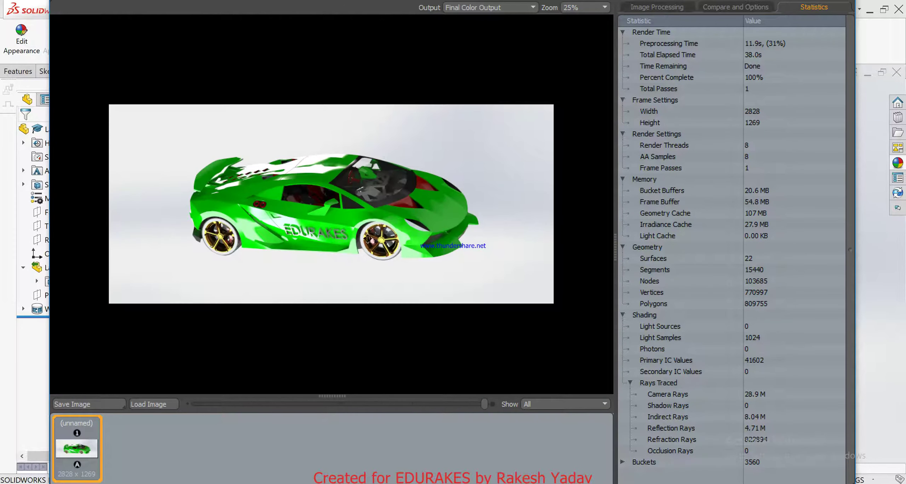
click(663, 7)
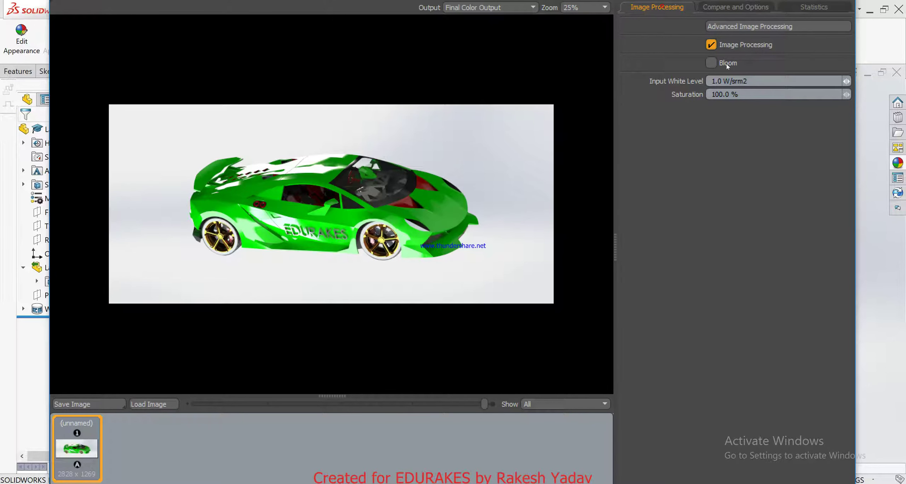
click(735, 7)
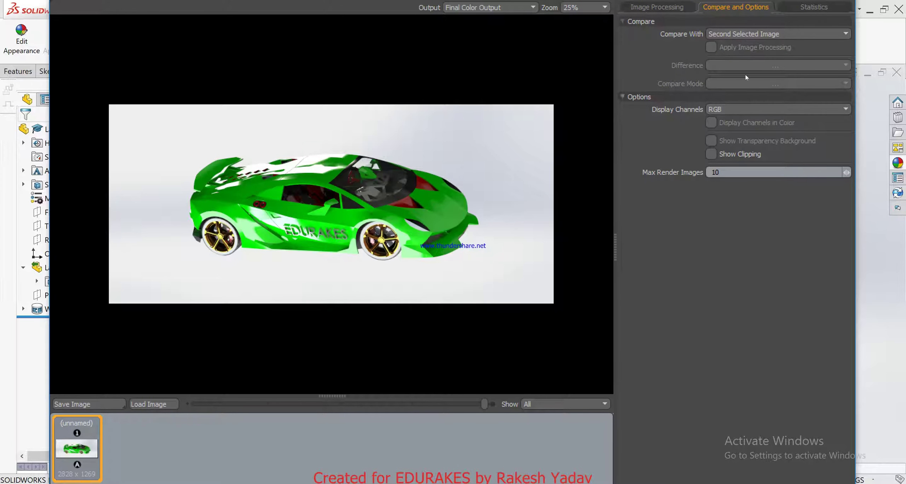
click(814, 7)
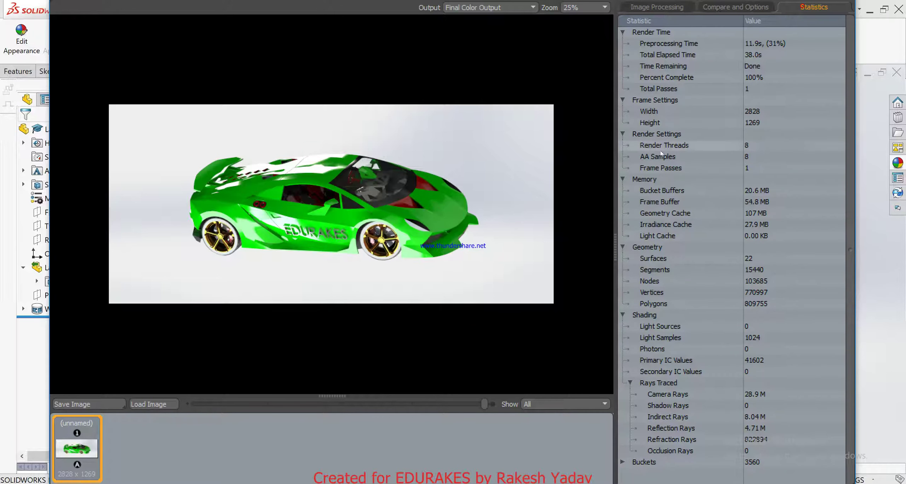
scroll(401, 231, up, 1)
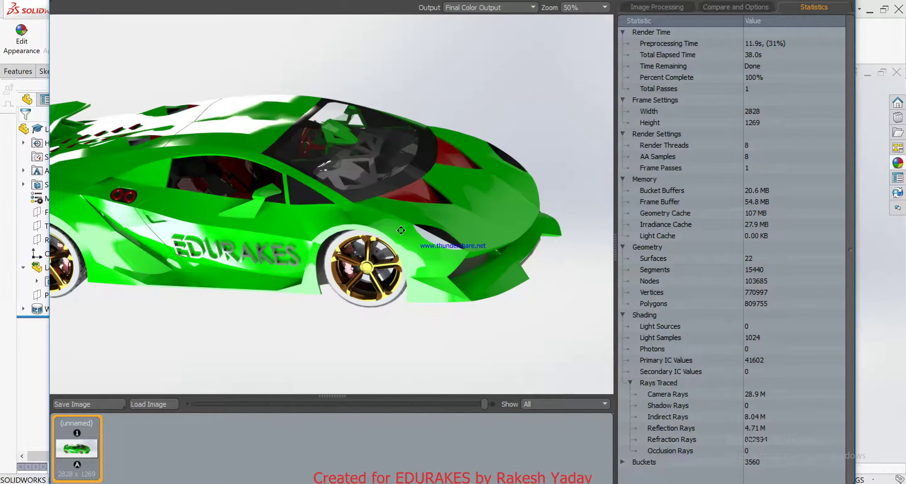
scroll(401, 231, down, 1)
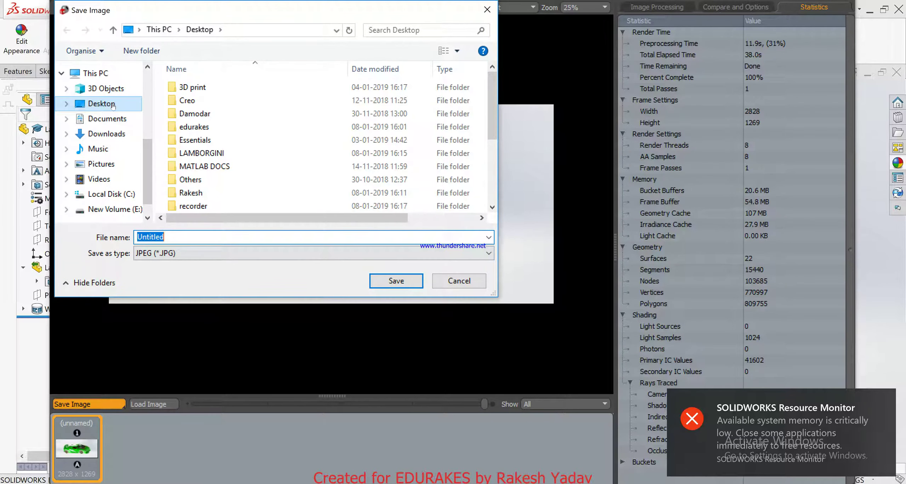
Save the render as JPEG 'Untitled' in the Desktop's LAMBORGINI folder.
click(110, 104)
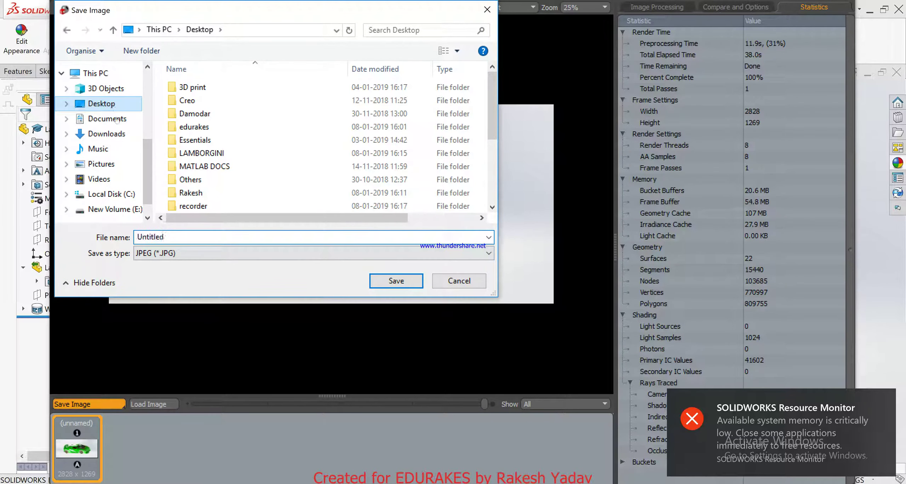
double_click(202, 153)
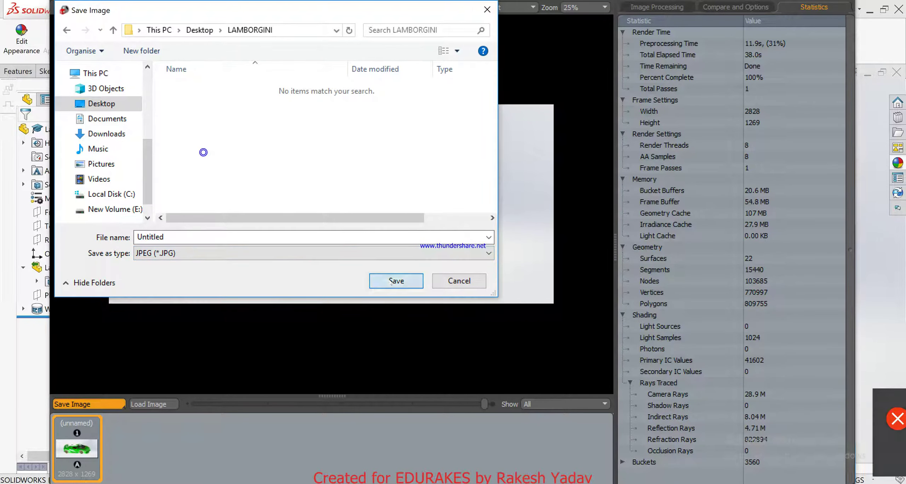
click(400, 283)
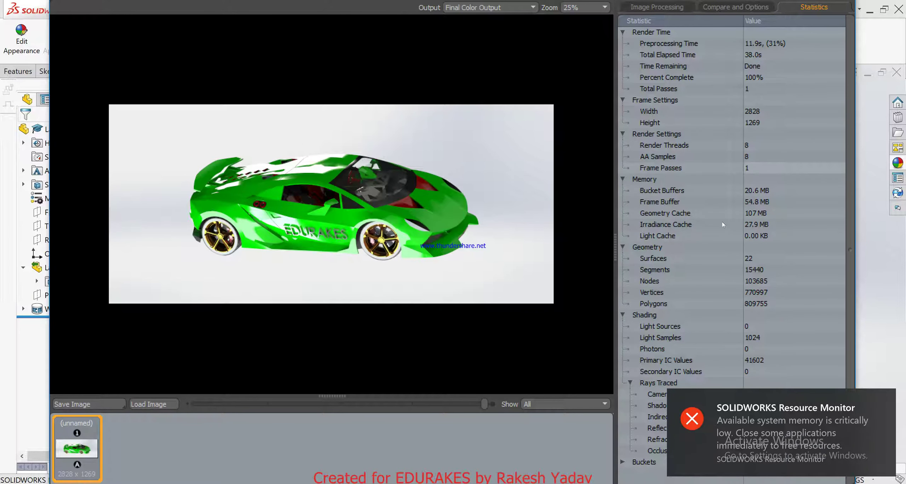
Dismiss the low-memory warnings, show All Renders, and close the PhotoView 360 Final Render window.
click(884, 402)
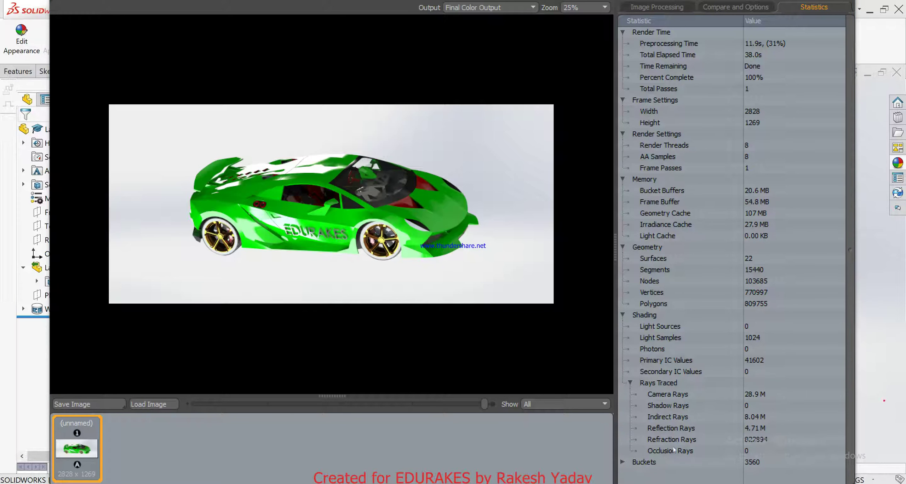
click(566, 407)
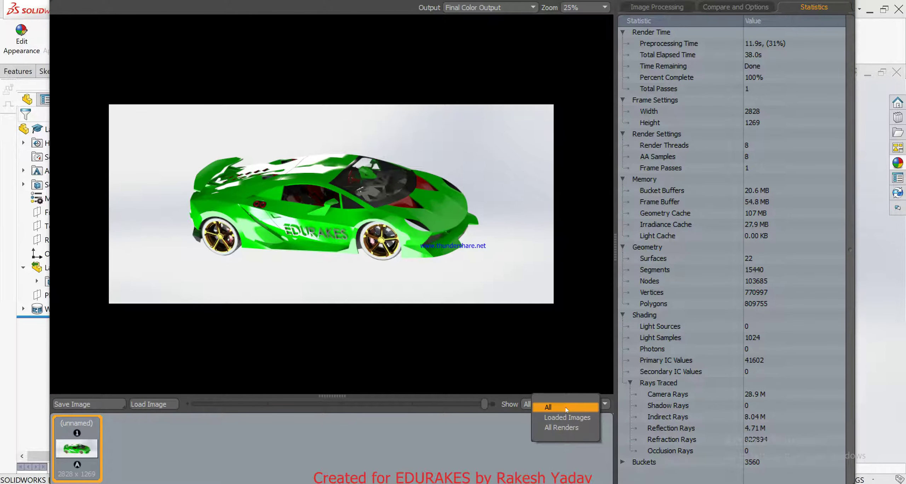
click(548, 428)
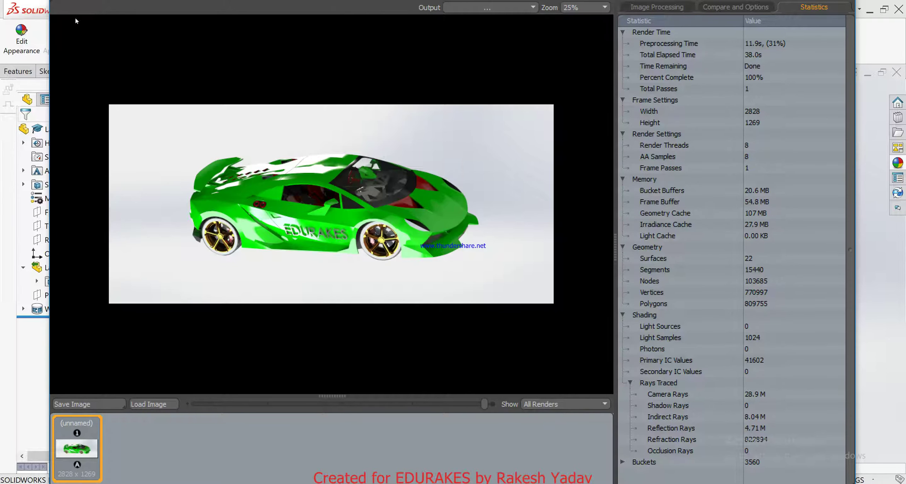
click(197, 29)
click(398, 469)
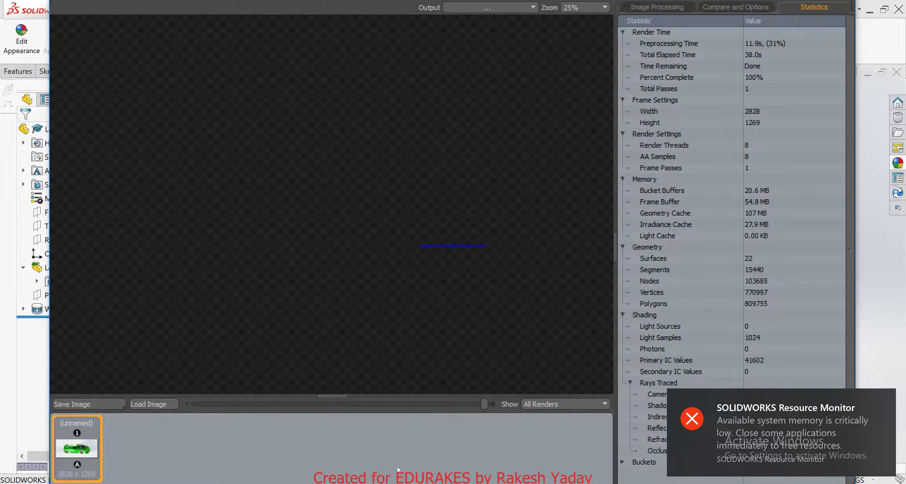
click(886, 401)
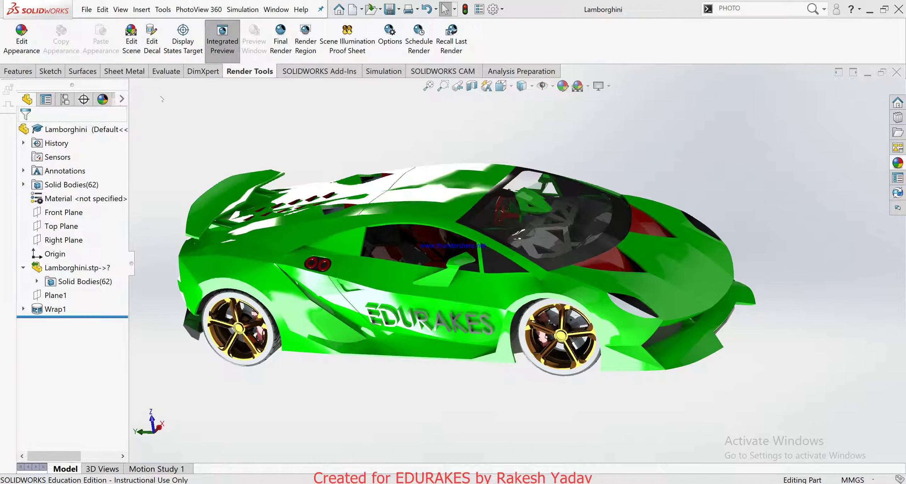
Answer No to all four Script Error pop-ups.
click(46, 72)
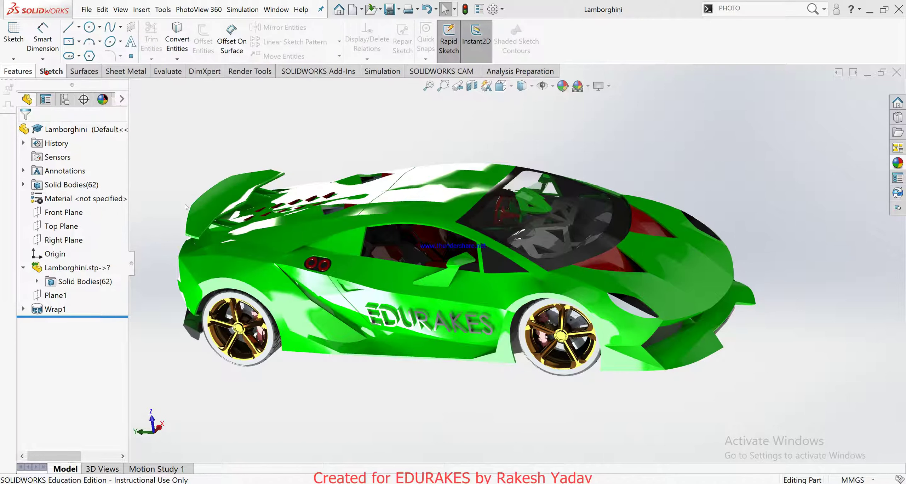
click(438, 323)
click(442, 324)
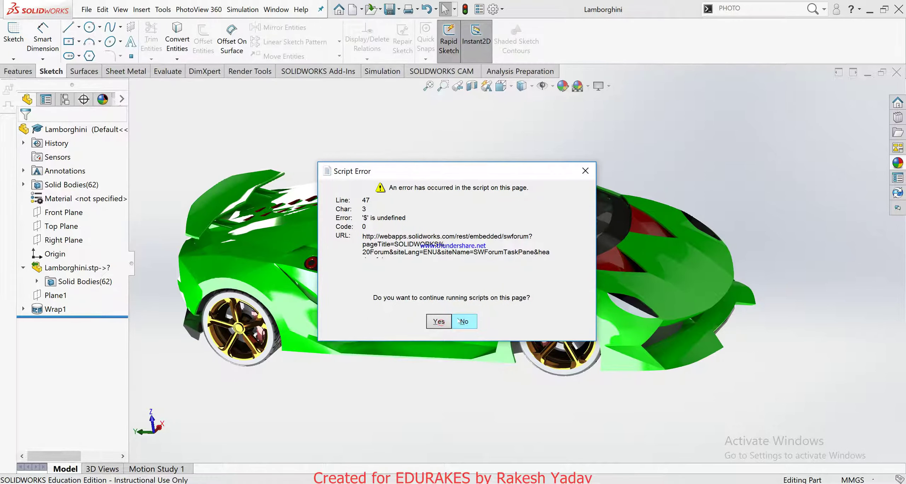
click(460, 321)
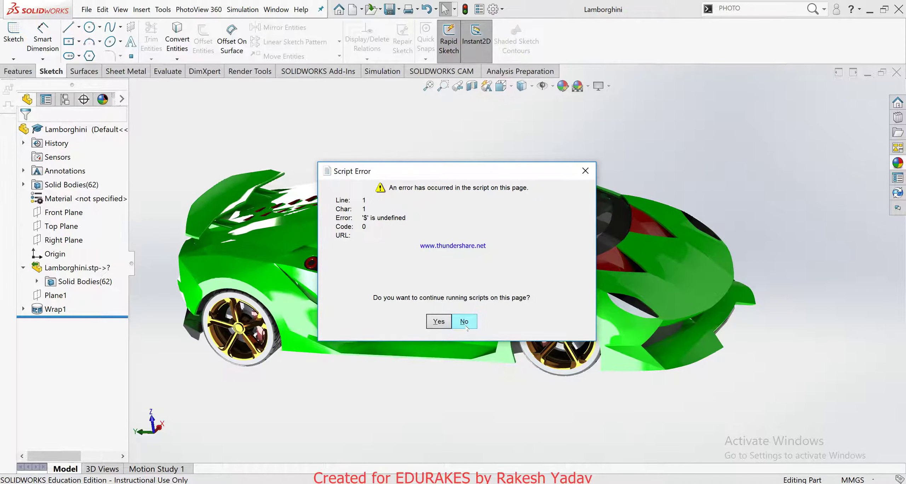
click(466, 326)
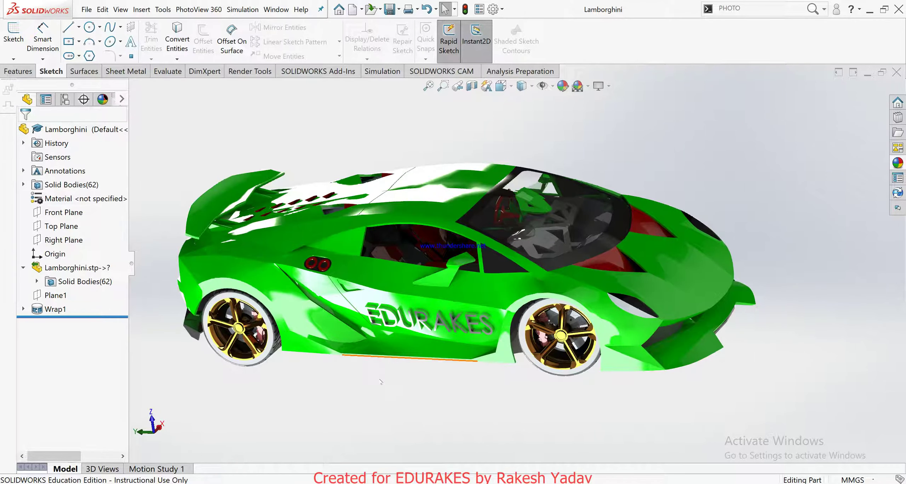
Orbit to a side-on view and switch off Integrated Preview in Render Tools.
middle_drag(381, 382, 408, 338)
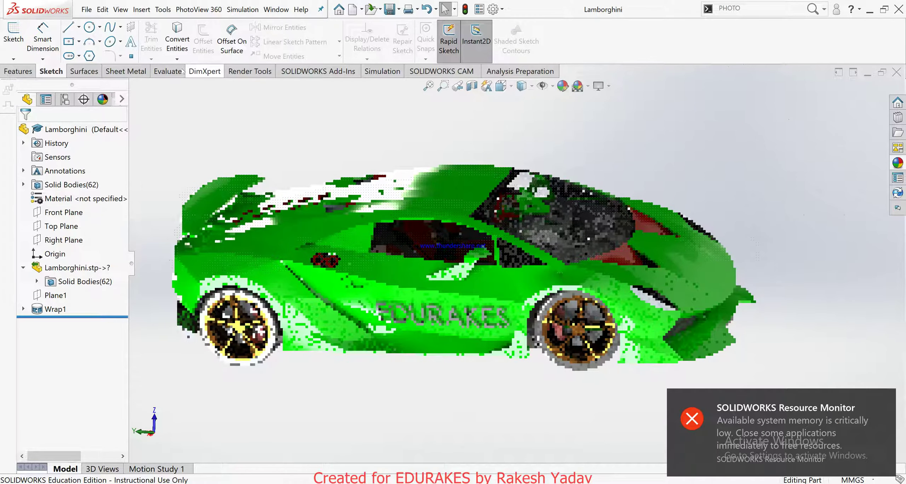
click(257, 71)
click(216, 50)
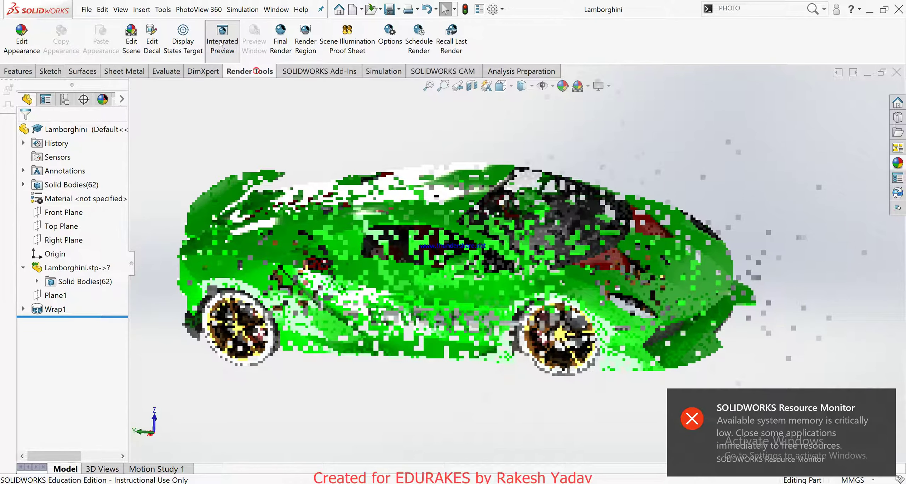
click(221, 42)
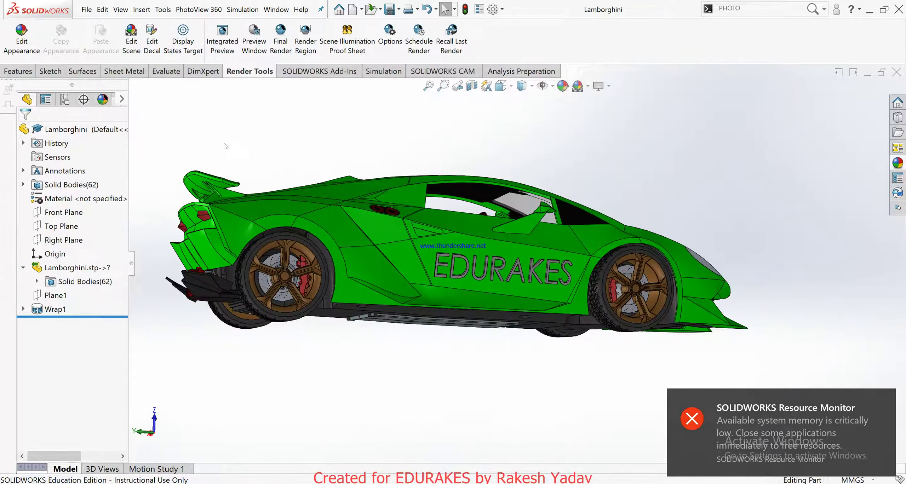
Apply Plastic > High Gloss blue plastic to the car's front Body.
middle_drag(384, 240, 760, 174)
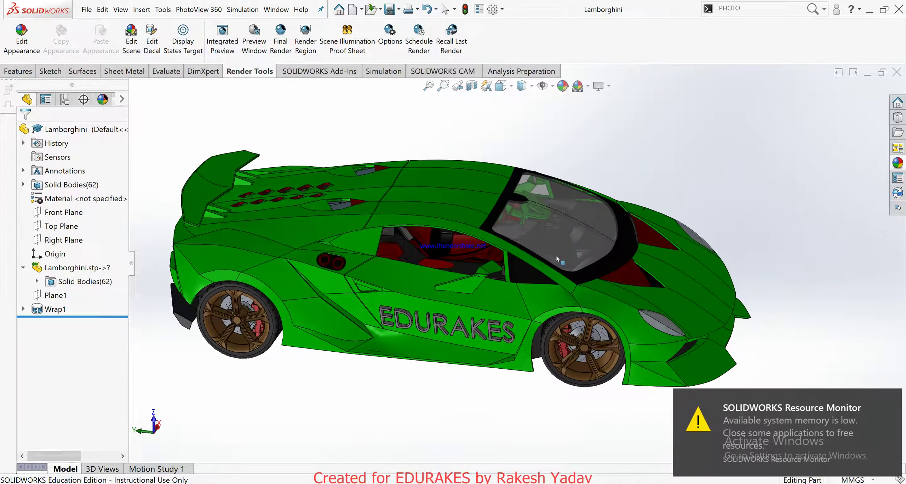
click(898, 163)
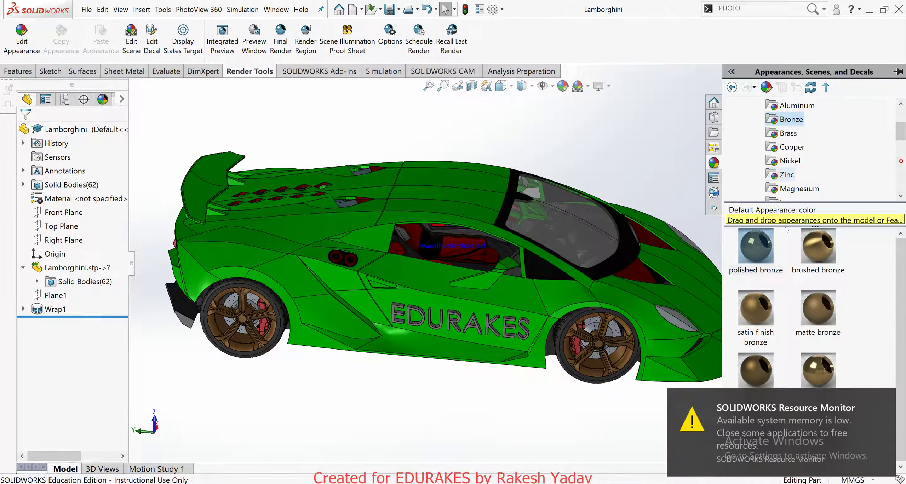
scroll(774, 115, up, 2)
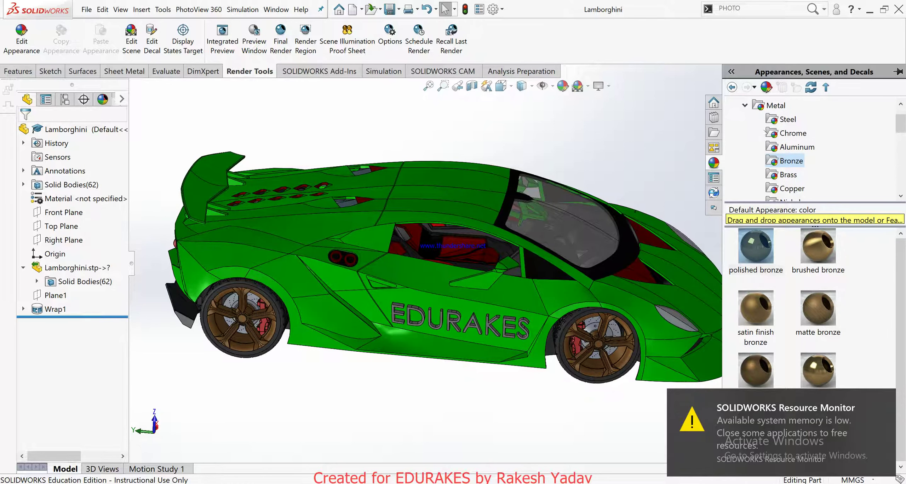
click(745, 105)
scroll(747, 110, up, 1)
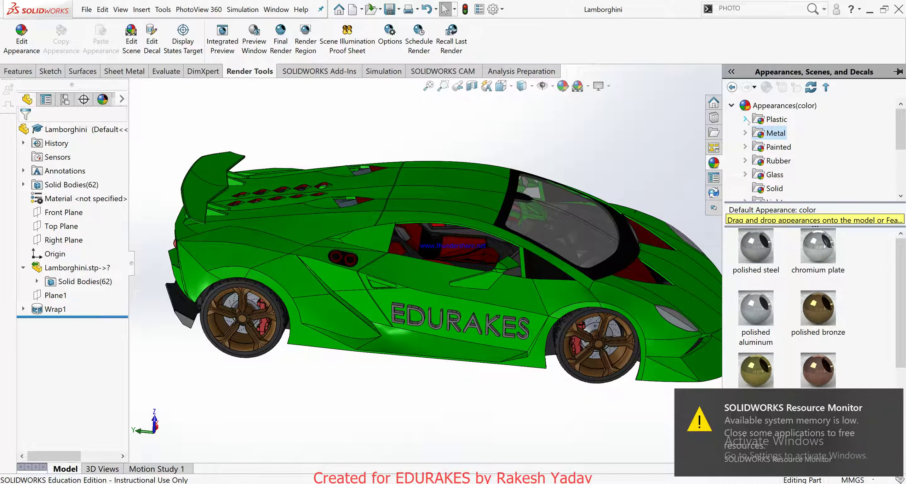
click(745, 119)
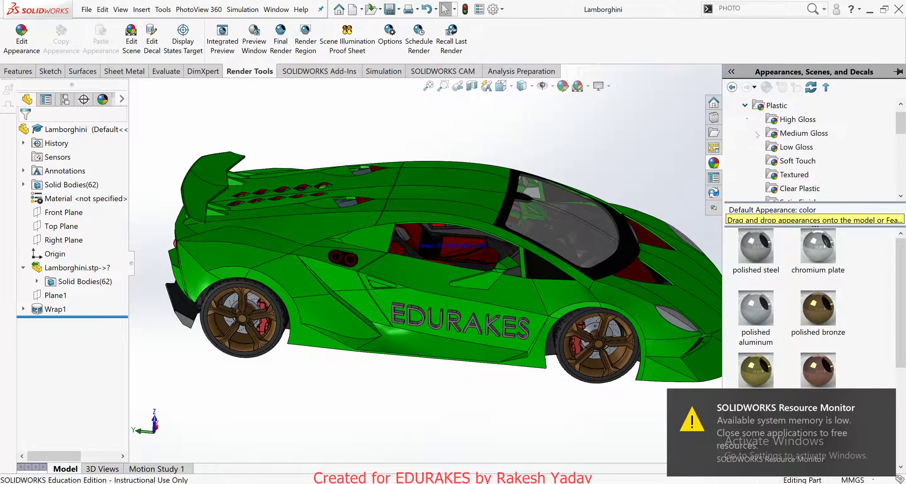
click(784, 121)
scroll(883, 401, down, 3)
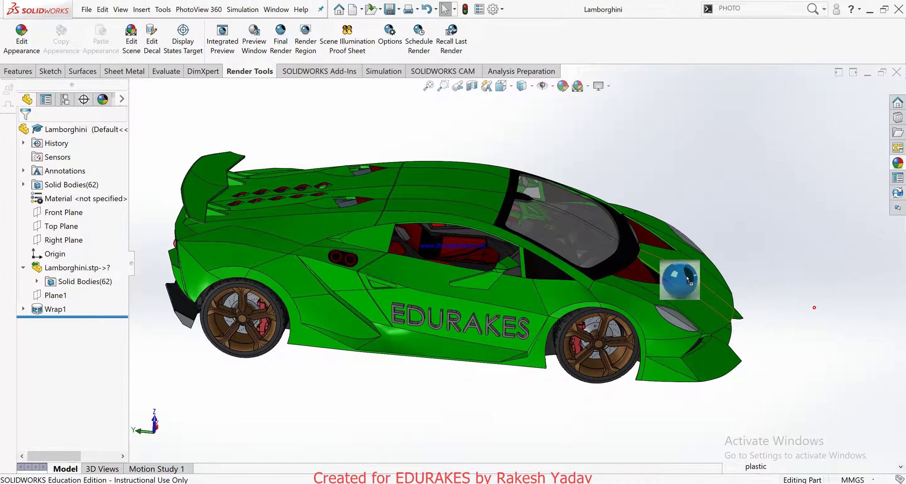
drag(815, 310, 689, 281)
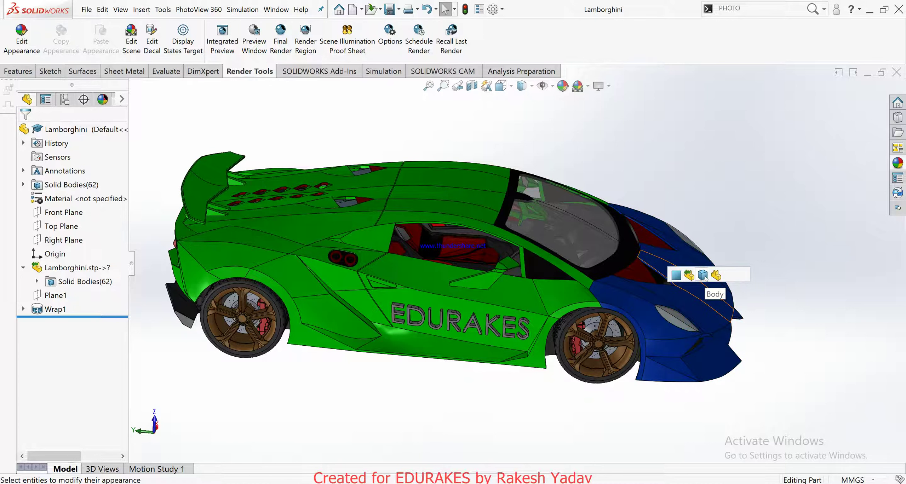
click(706, 276)
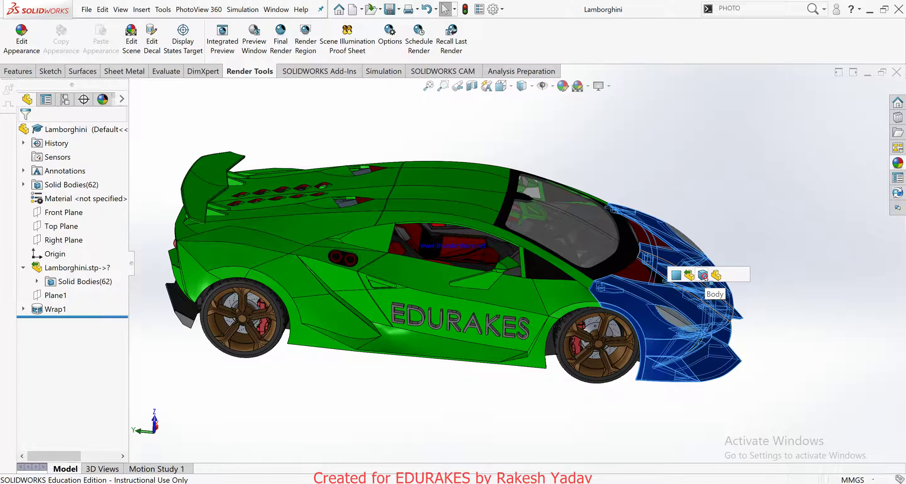
Apply blue high gloss plastic to the car's side Body from the Appearances pane.
click(898, 163)
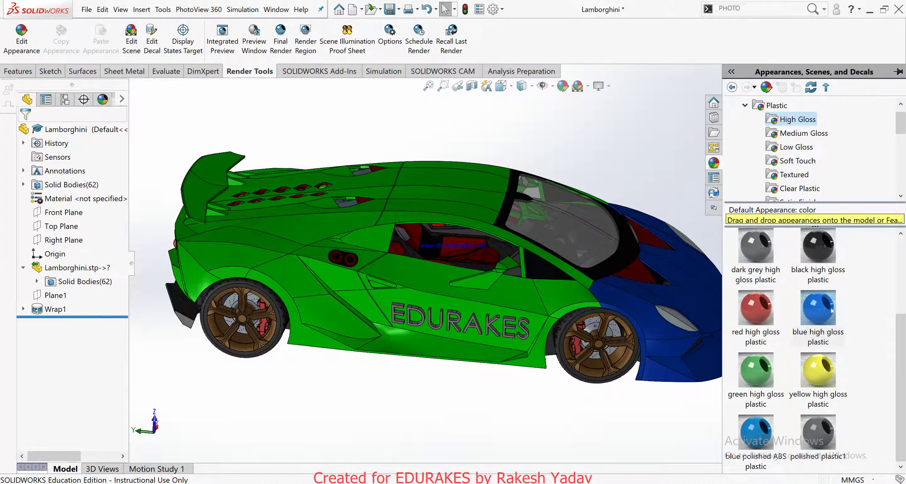
drag(820, 319, 470, 208)
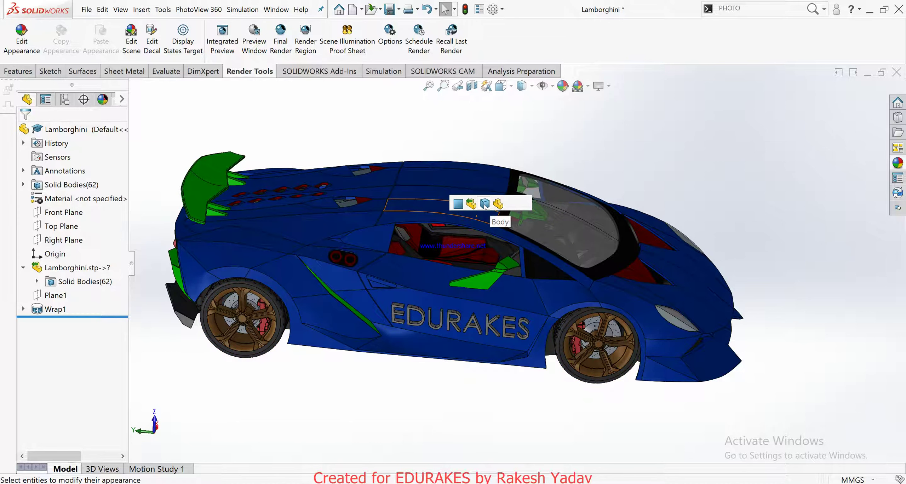
click(484, 203)
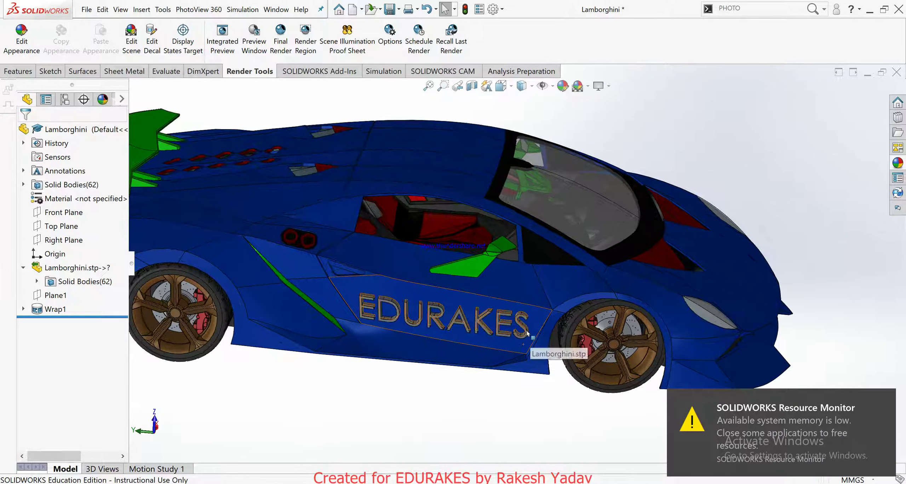
Orbit beneath the car and drop blue high gloss plastic onto its rear.
middle_drag(527, 342, 647, 385)
scroll(566, 336, up, 3)
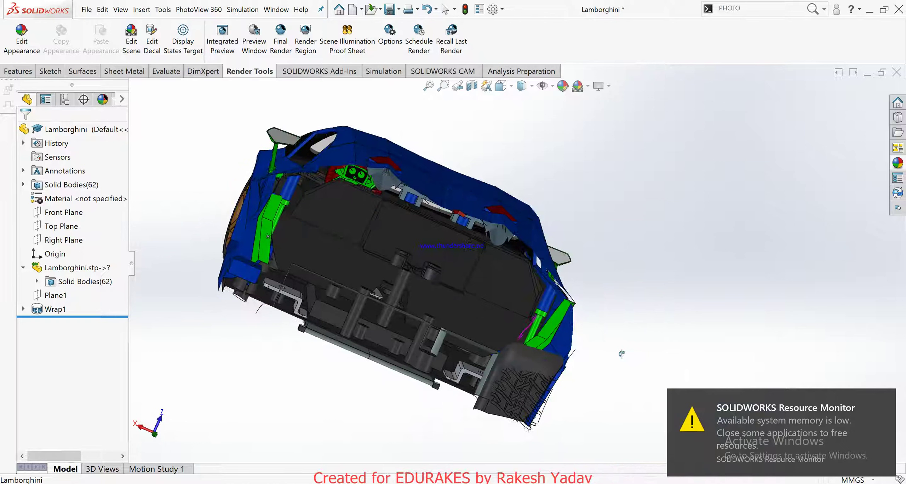
scroll(495, 301, up, 2)
scroll(464, 284, up, 2)
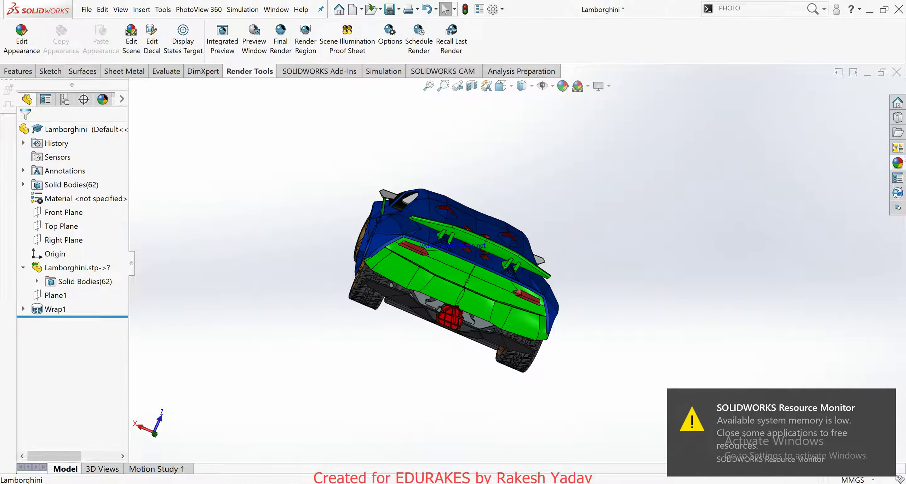
click(897, 163)
mouse_move(818, 308)
mouse_down()
mouse_move(785, 325)
mouse_move(460, 297)
mouse_up()
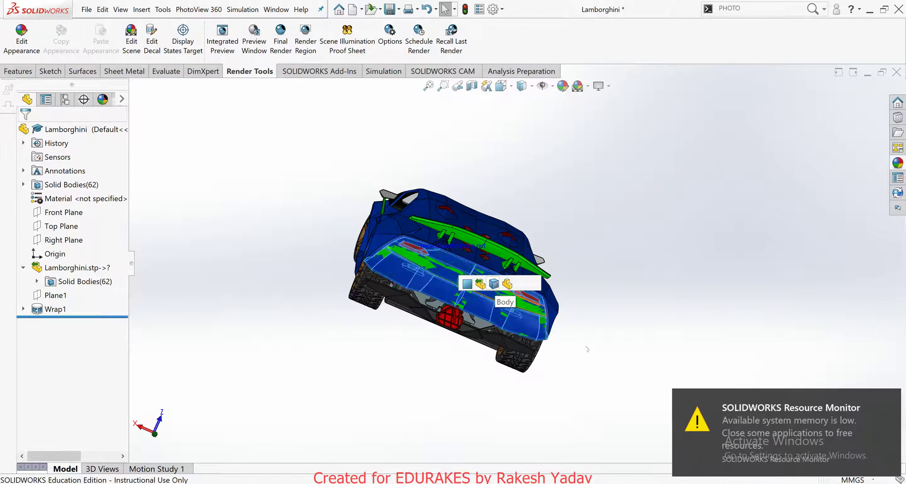
From a slightly elevated side view, apply blue high gloss plastic to the rear Body.
mouse_move(495, 287)
middle_down()
mouse_move(570, 330)
mouse_move(430, 279)
middle_up()
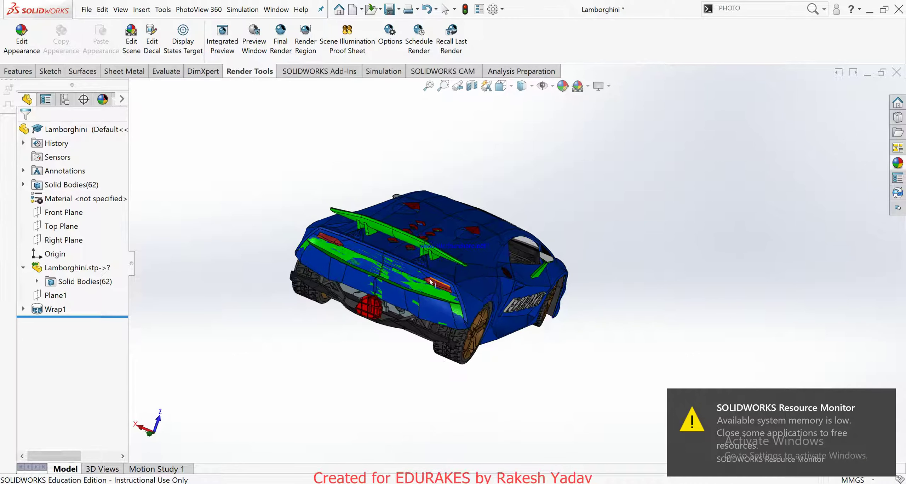
scroll(430, 279, down, 5)
scroll(440, 290, down, 2)
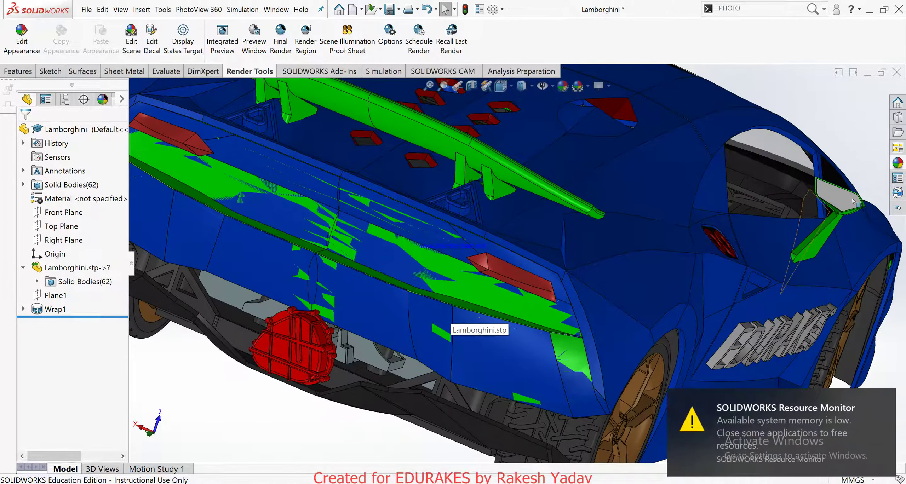
key(ctrl+3)
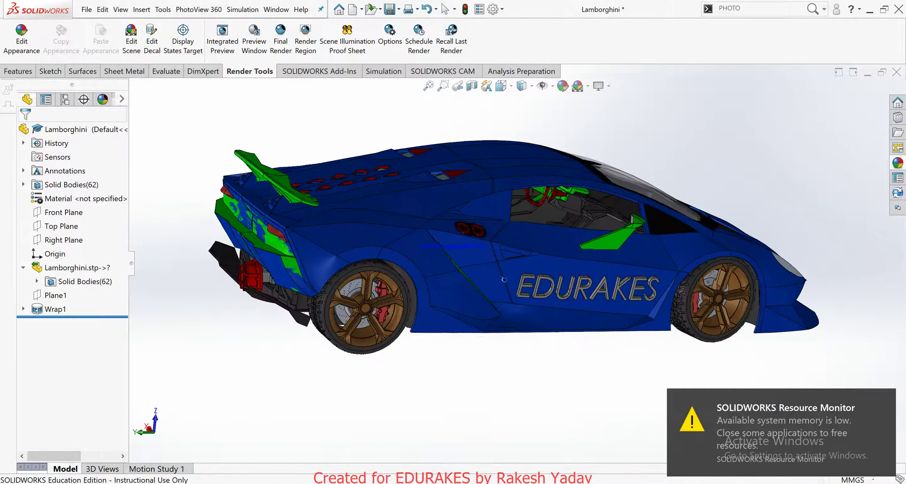
middle_drag(497, 274, 509, 301)
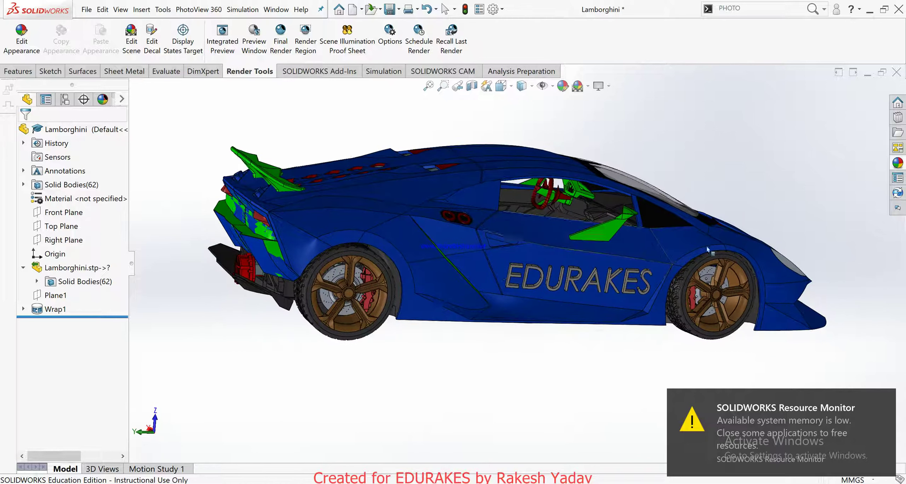
click(898, 163)
drag(818, 300, 258, 235)
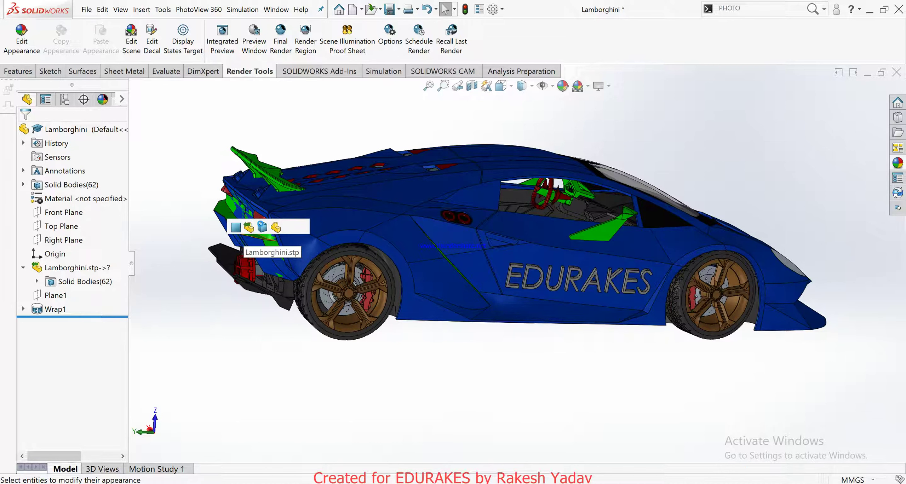
click(262, 227)
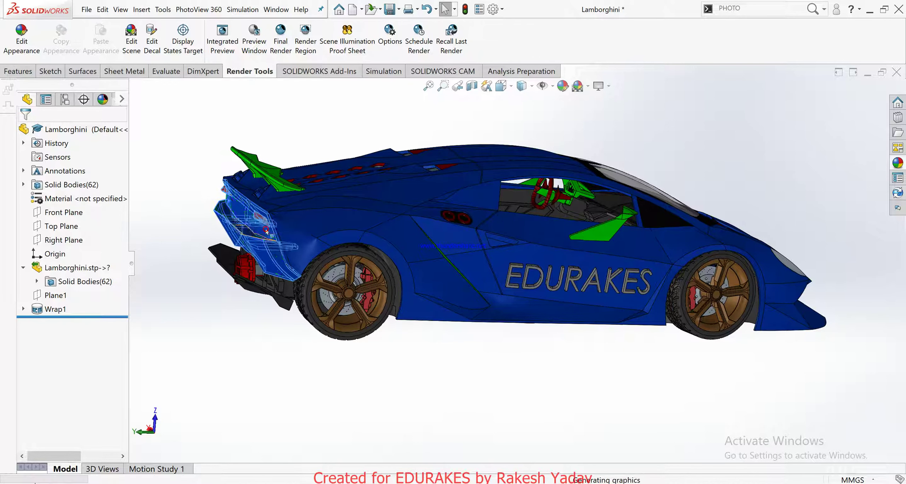
mouse_move(278, 209)
middle_down()
mouse_move(251, 257)
mouse_move(192, 243)
mouse_move(158, 295)
mouse_move(168, 309)
mouse_move(219, 265)
mouse_move(433, 233)
middle_up()
scroll(431, 213, up, 2)
scroll(429, 209, down, 5)
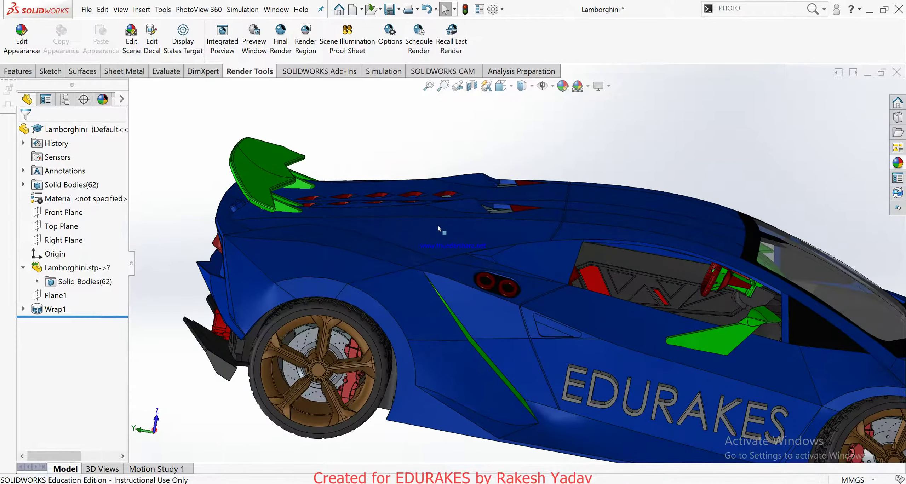
scroll(531, 283, up, 3)
scroll(682, 353, down, 2)
mouse_move(681, 353)
middle_down()
mouse_move(699, 354)
mouse_move(639, 357)
mouse_move(450, 303)
mouse_move(444, 284)
middle_up()
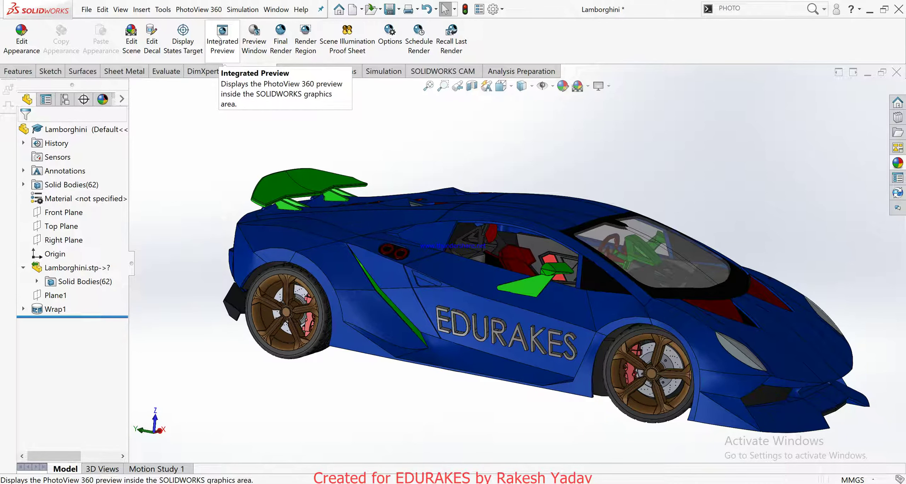
Turn on Integrated Preview for the blue car and return from Photos to SOLIDWORKS.
click(218, 38)
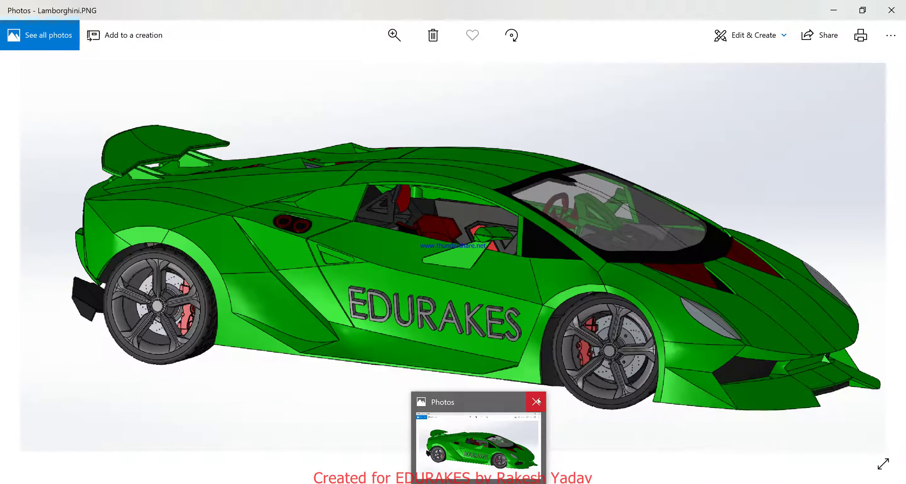
click(537, 401)
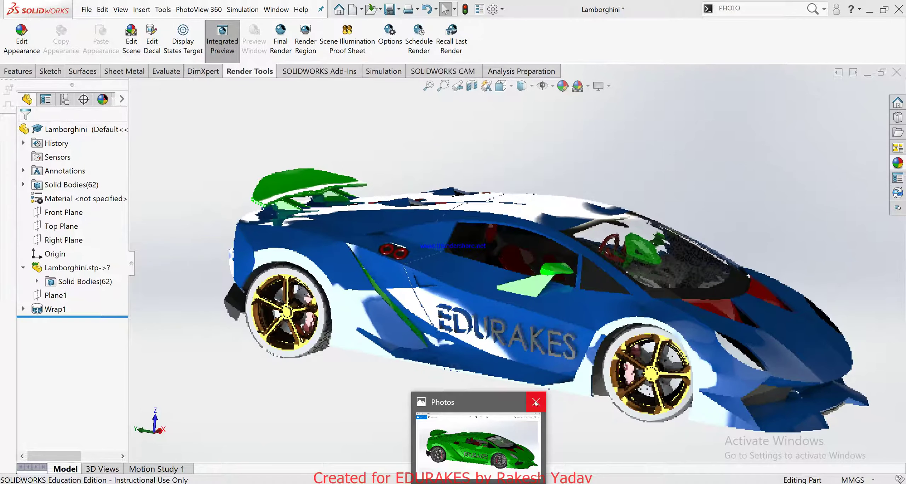
Close the Photos thumbnail, orbit slightly, and run a Final Render of the blue car.
click(536, 403)
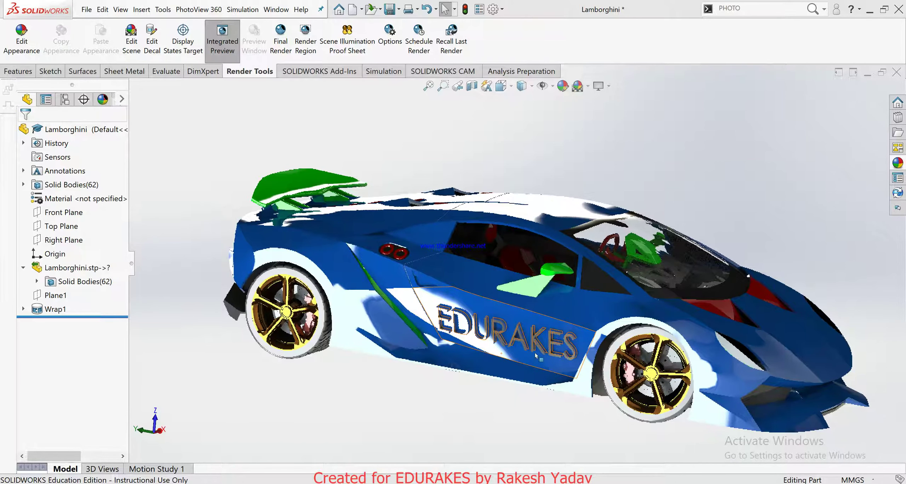
middle_drag(492, 379, 441, 377)
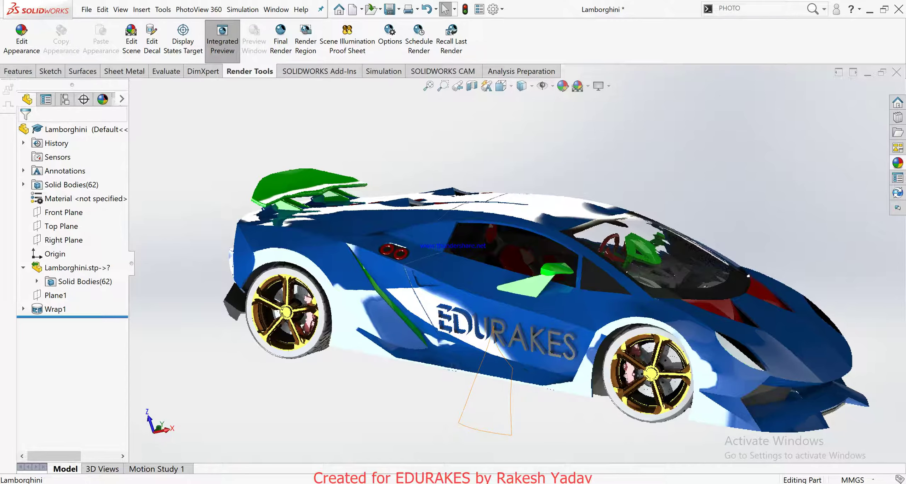
click(283, 41)
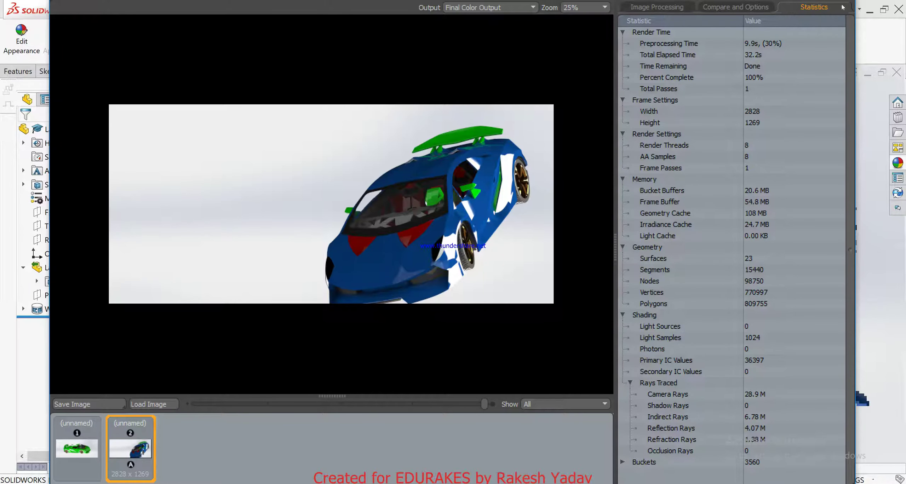
Save the blue-car render as JPEG 'Untitled' on the Desktop.
click(727, 6)
click(656, 6)
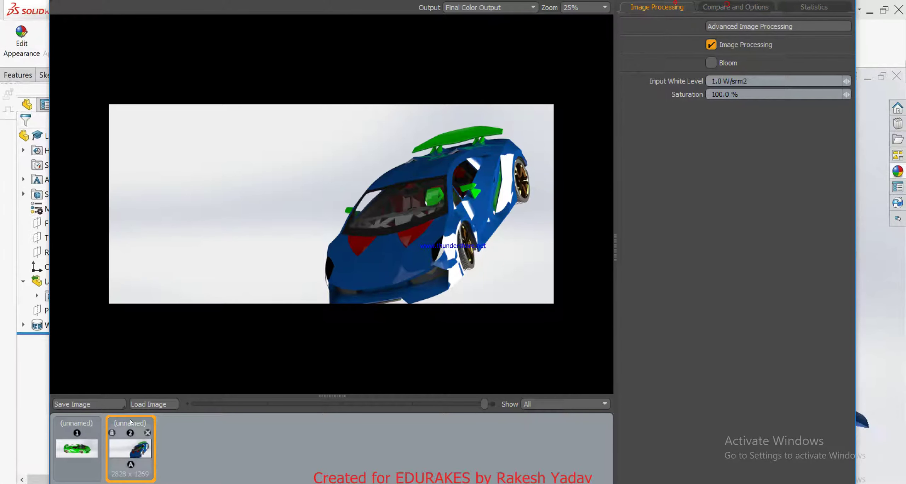
click(114, 406)
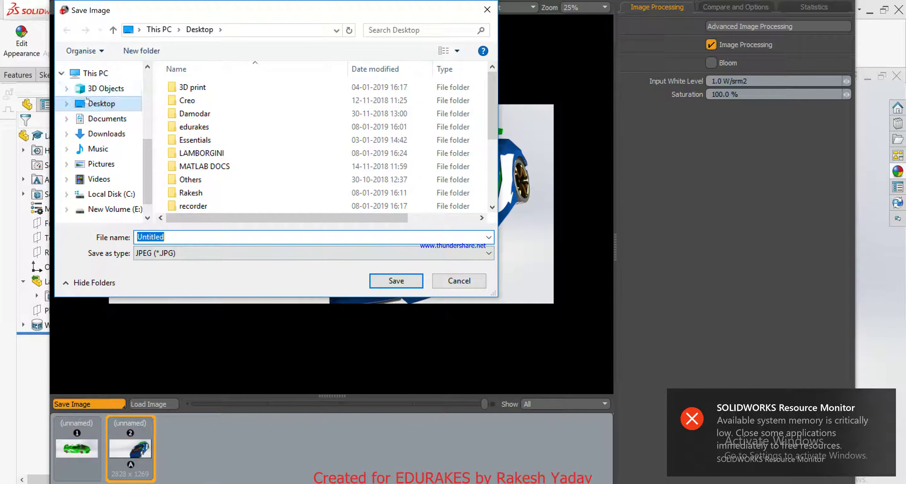
click(86, 100)
key(Return)
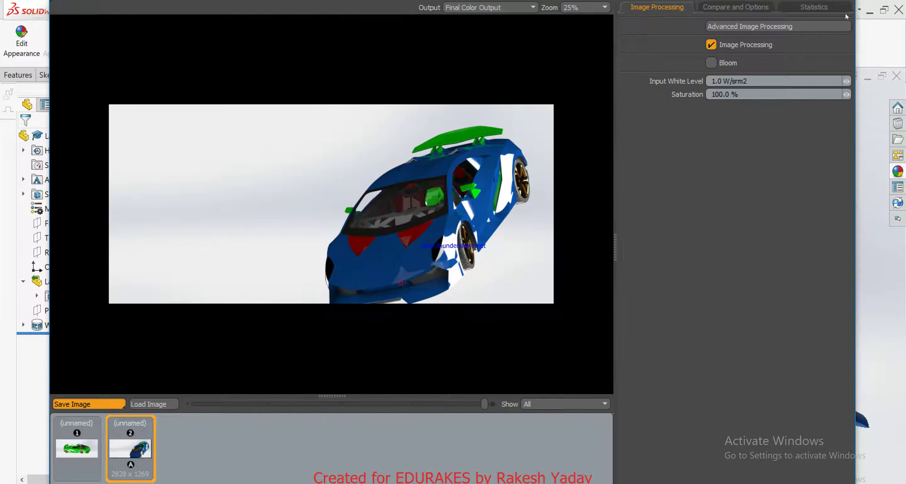